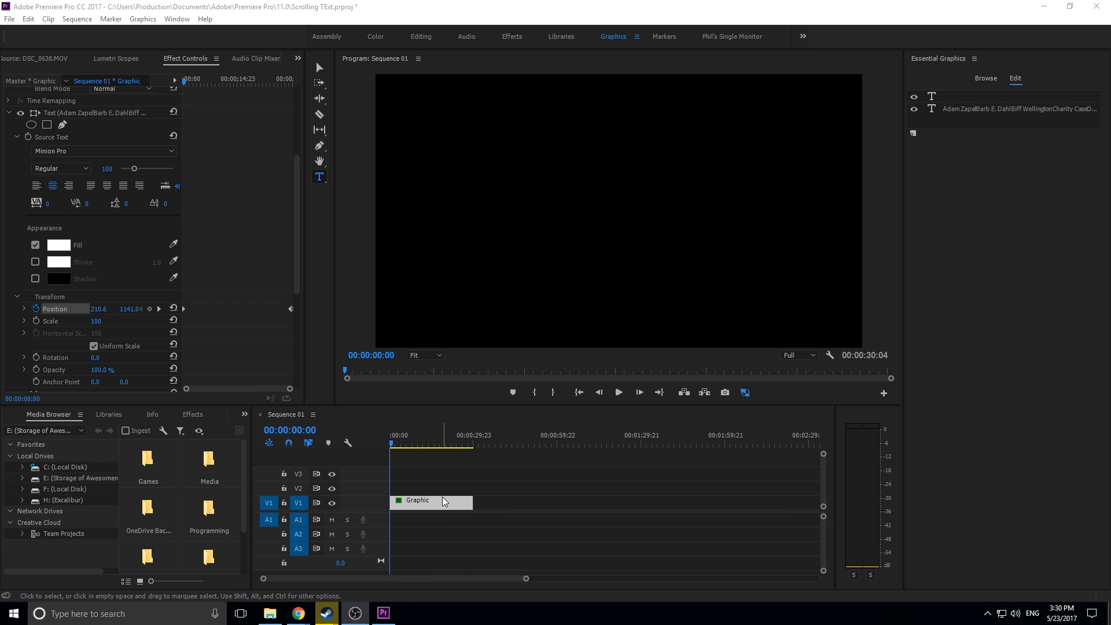
Play back the finished scrolling credits in Sequence 01 for about 12 seconds.
click(403, 452)
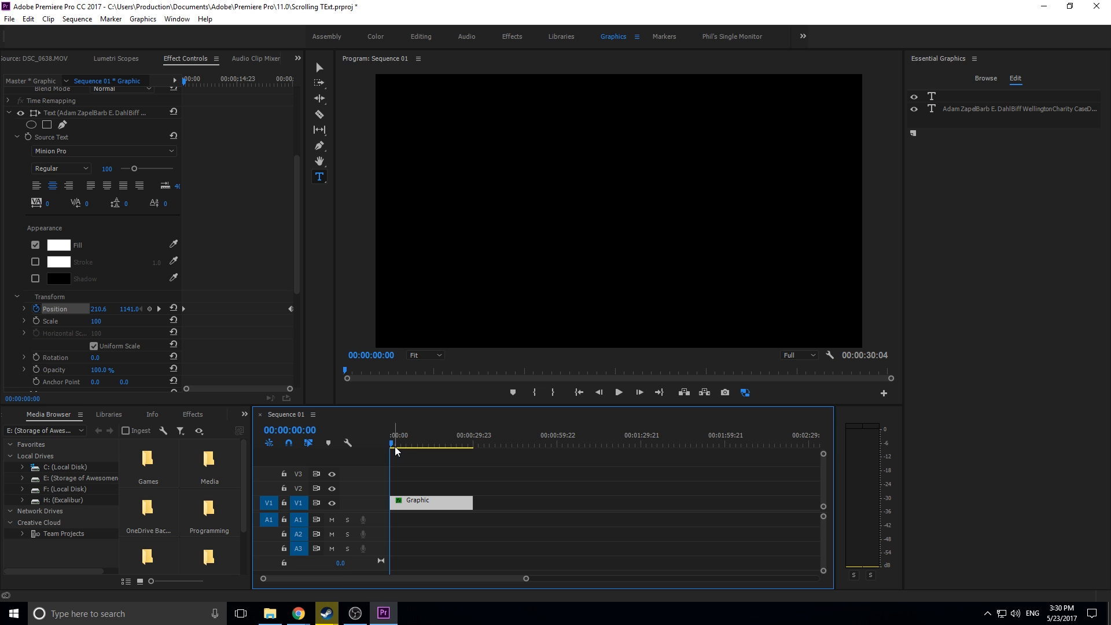
key(space)
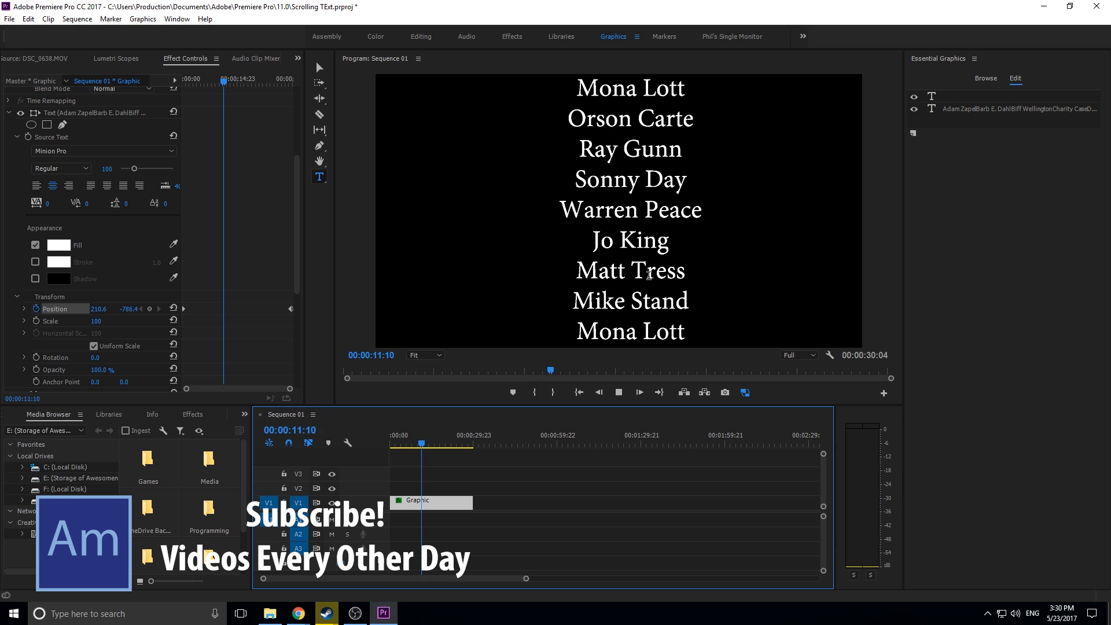
key(space)
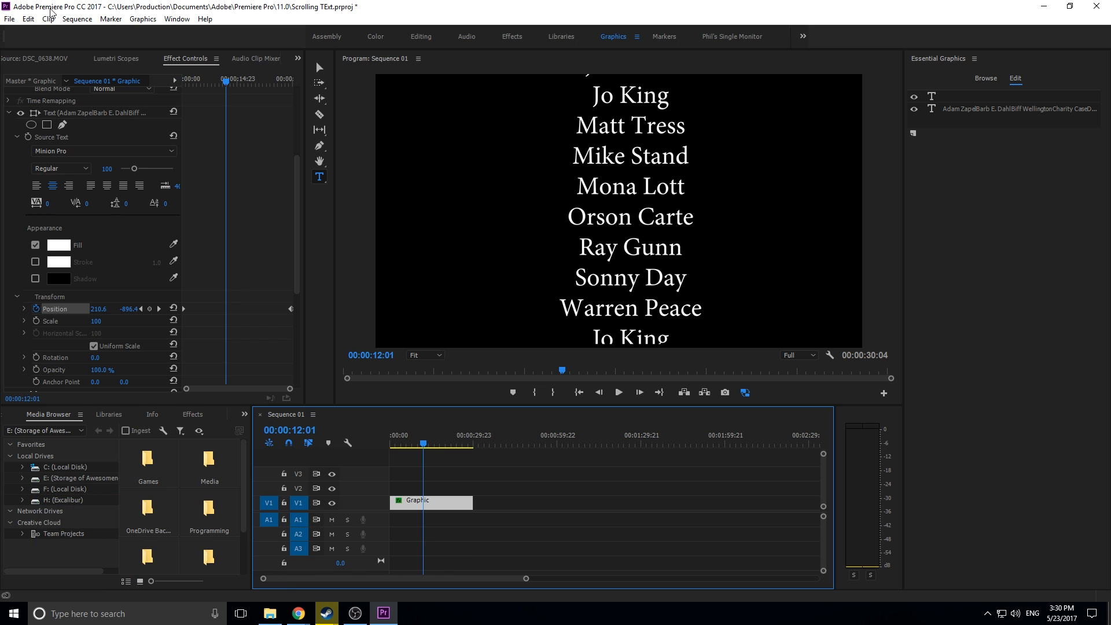
Create a new sequence in the project.
click(77, 18)
key(Escape)
click(9, 18)
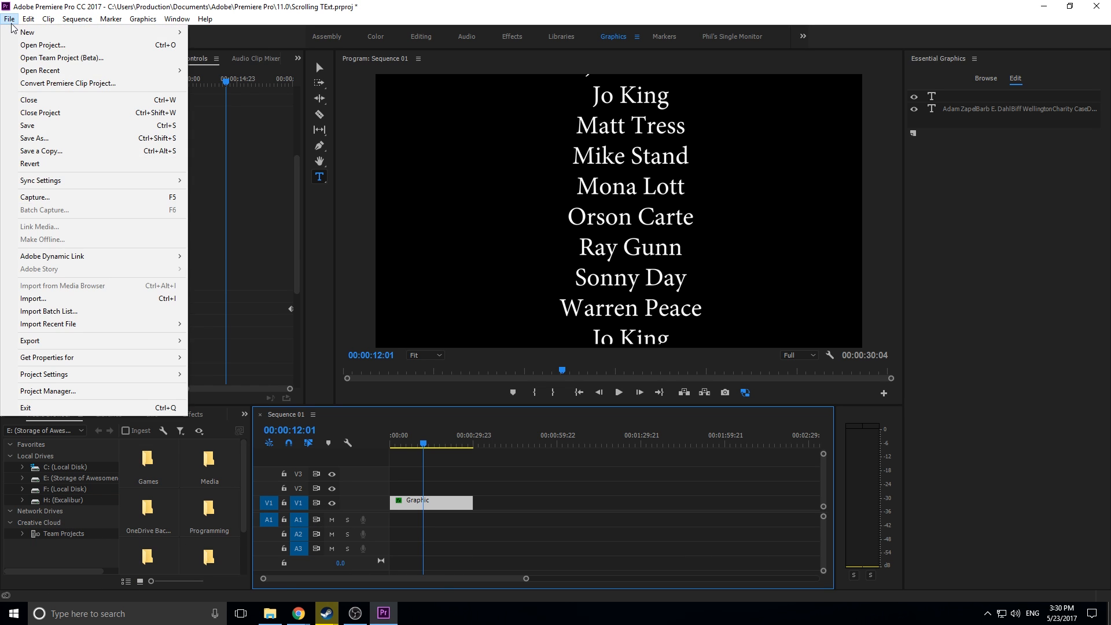
mouse_move(87, 32)
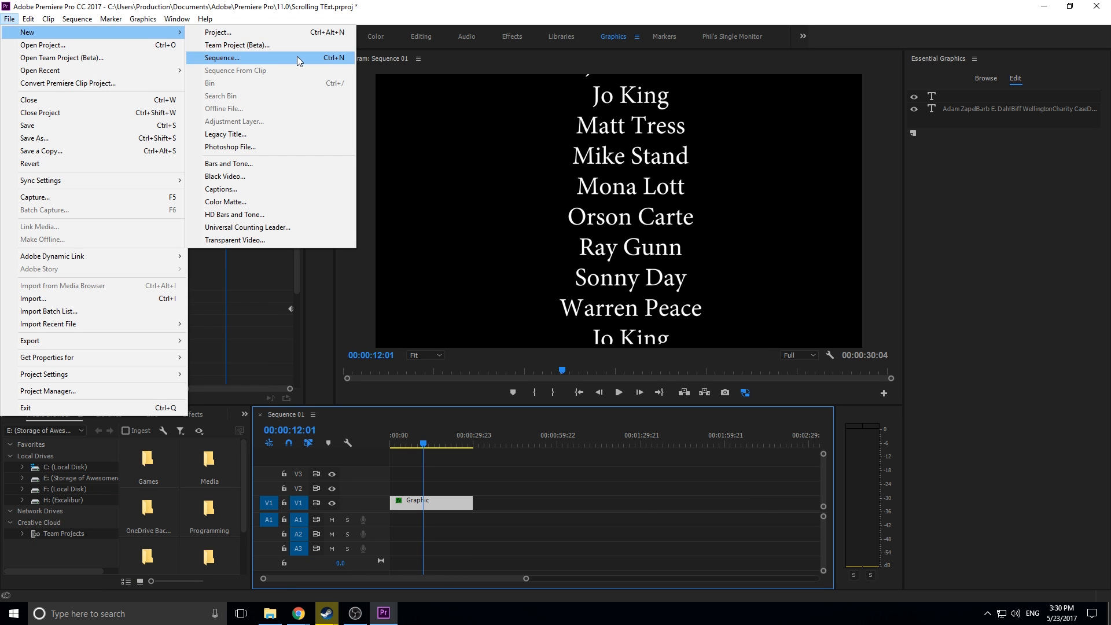
click(296, 58)
click(647, 520)
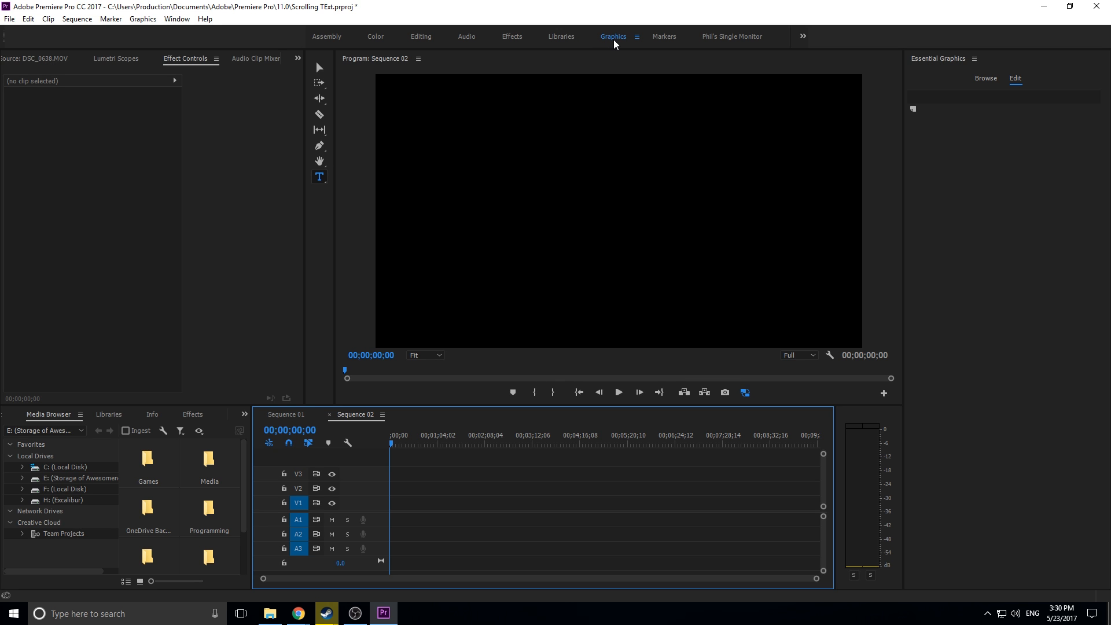
Draw a paragraph text box spanning the frame's full height and most of its width with the Type tool.
click(989, 80)
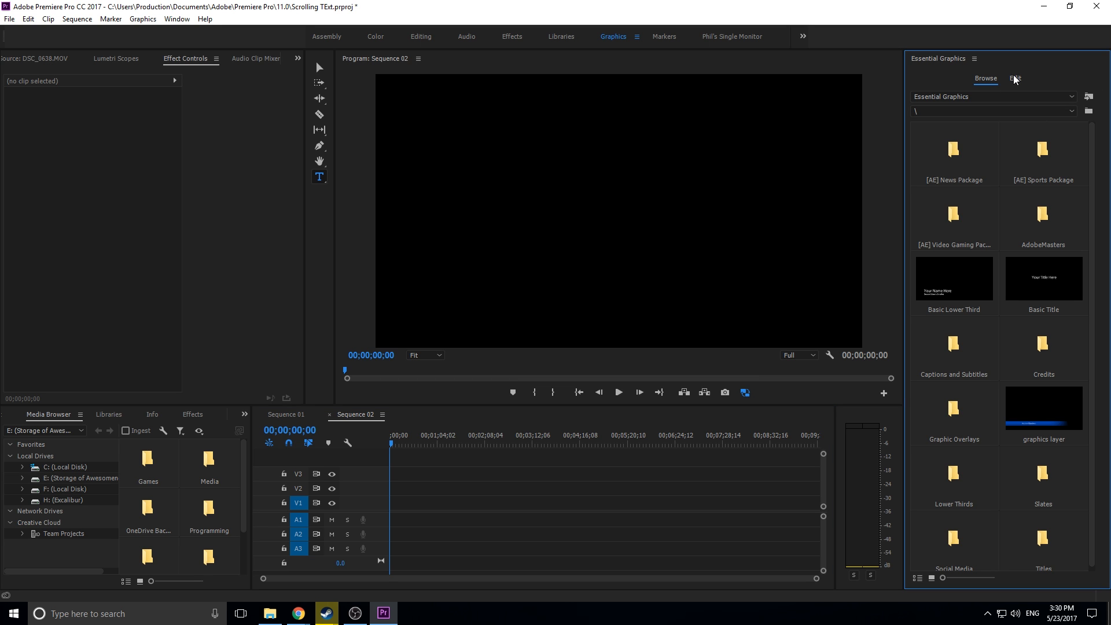
click(1014, 79)
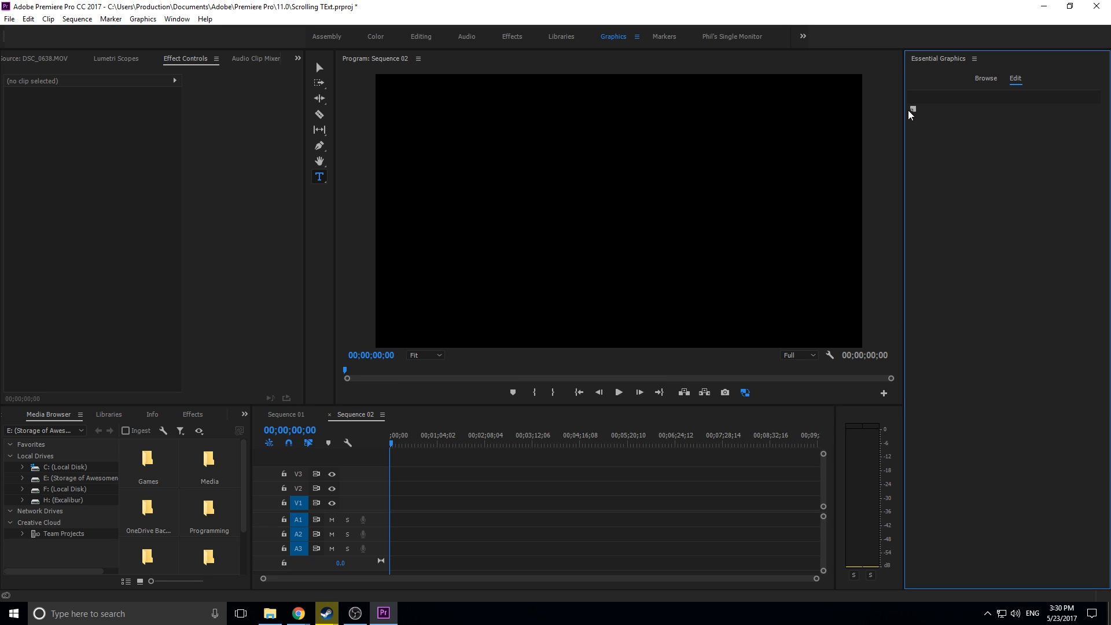
click(318, 178)
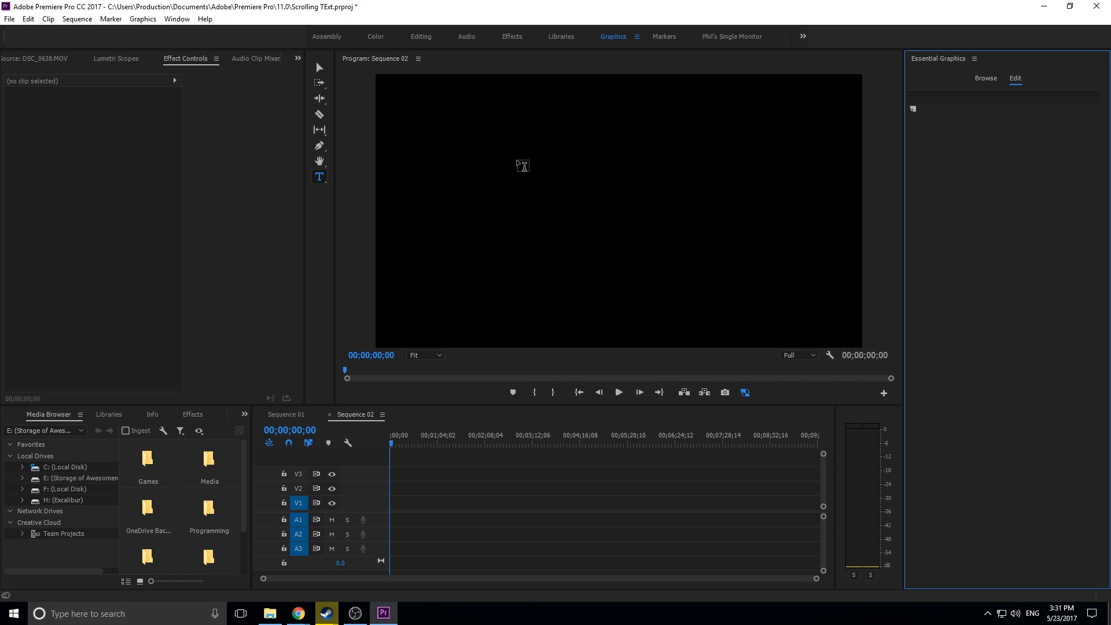
click(438, 356)
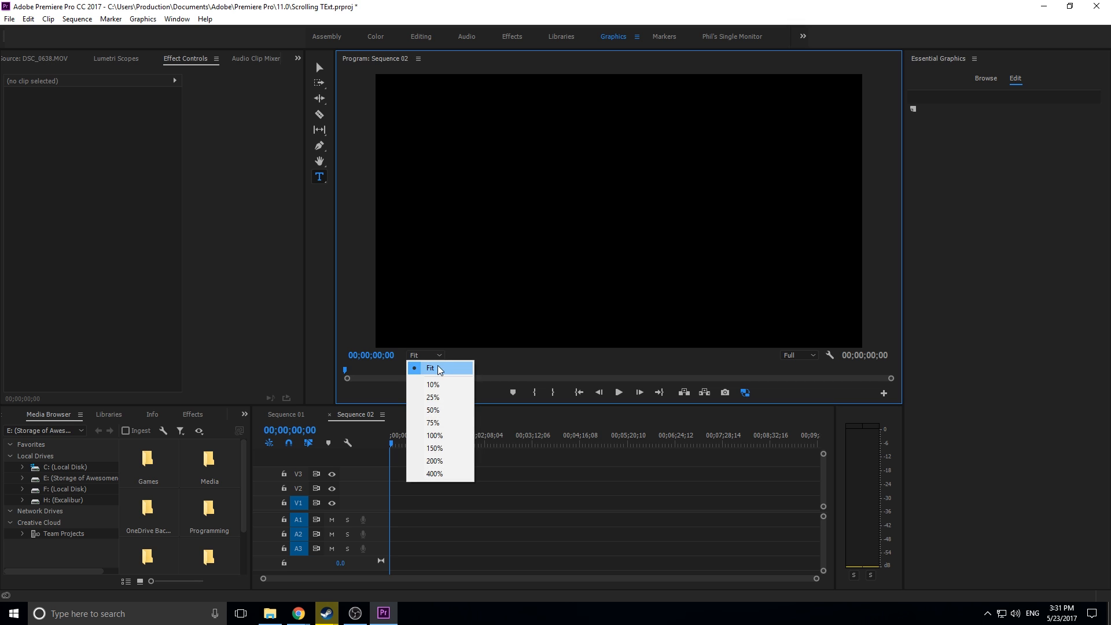
click(433, 384)
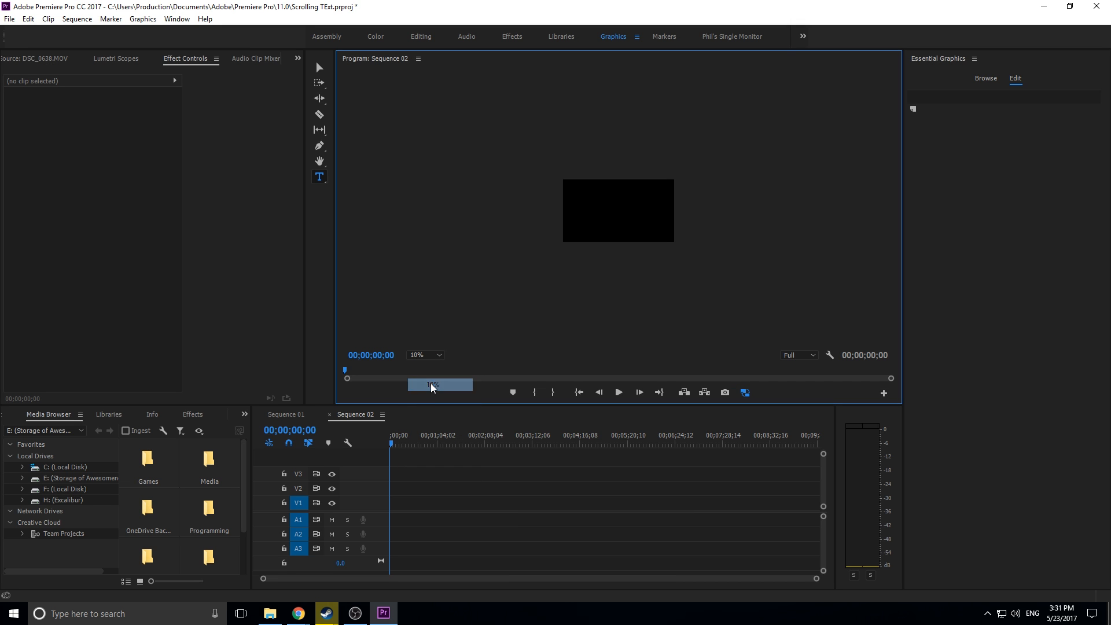
click(426, 356)
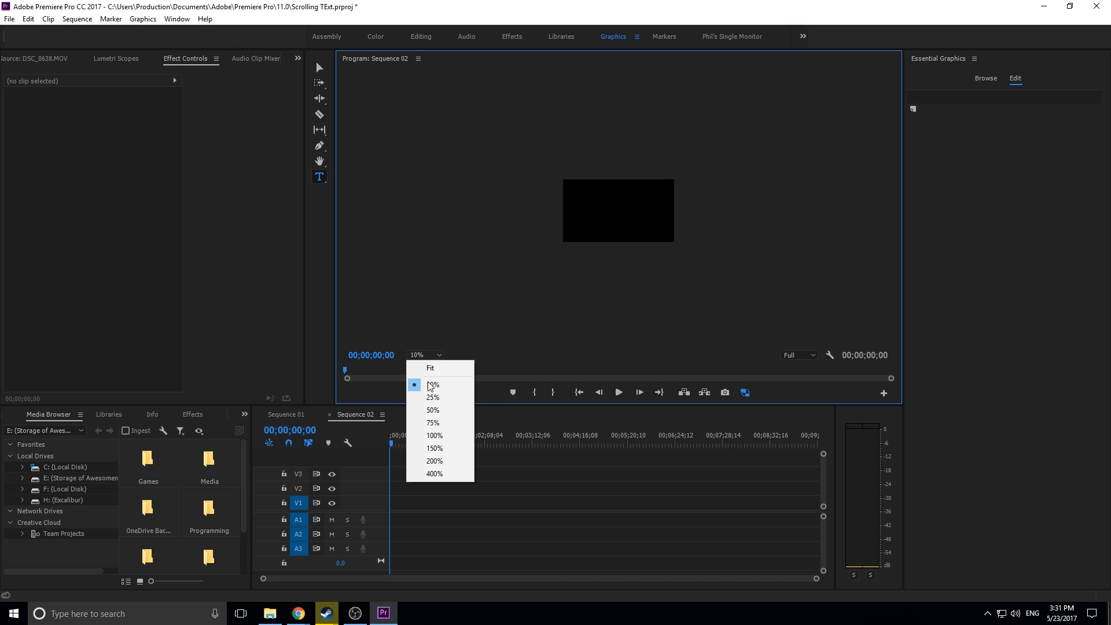
click(433, 399)
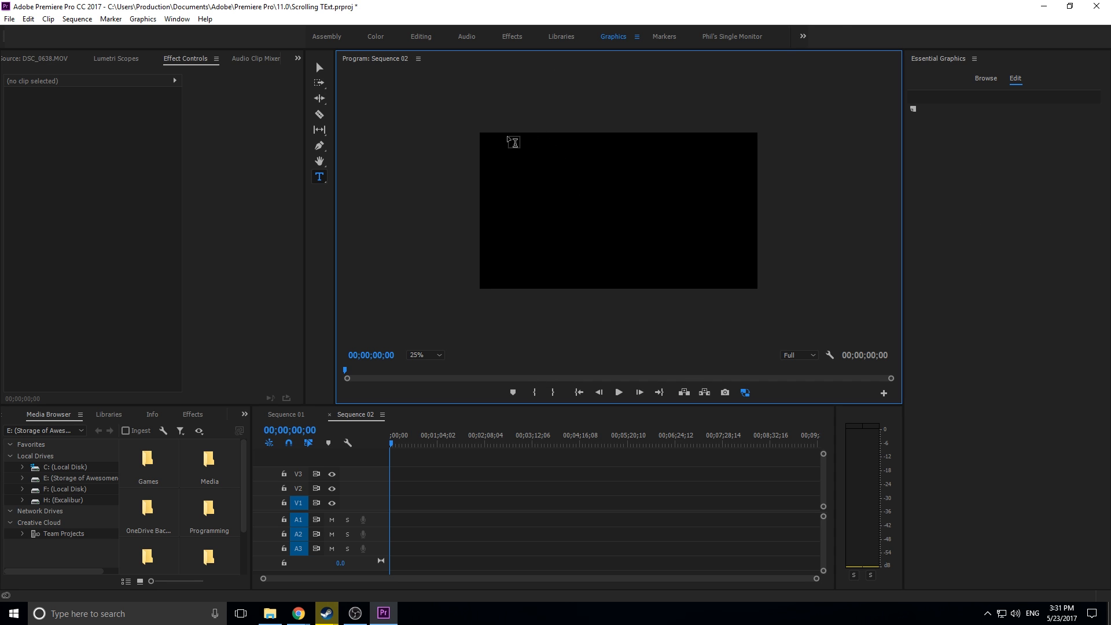
drag(504, 134, 746, 287)
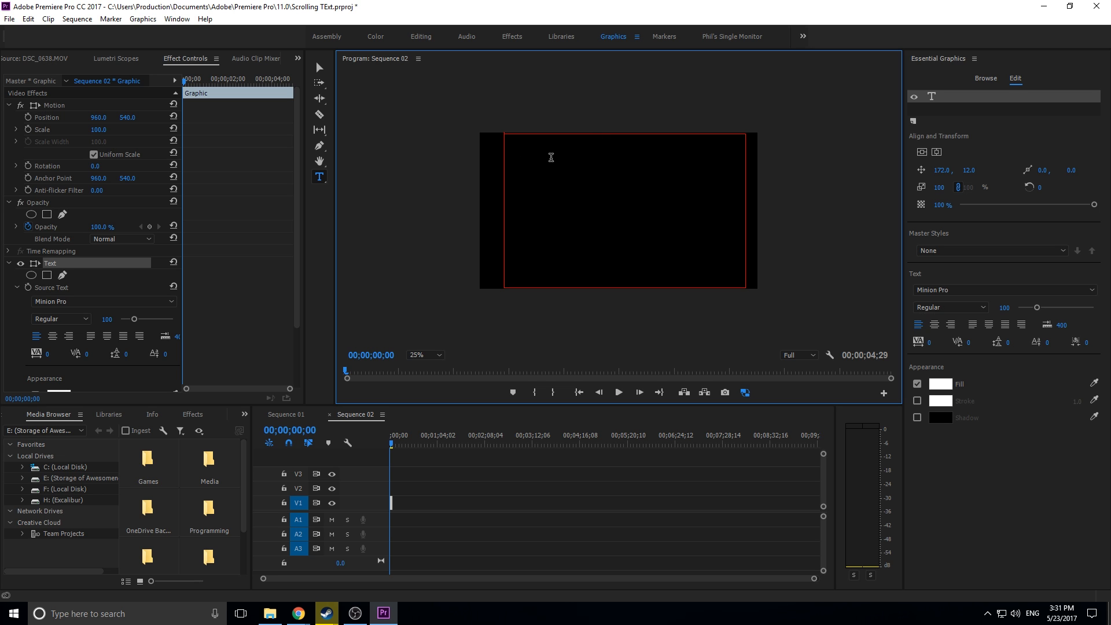
key(ctrl+z)
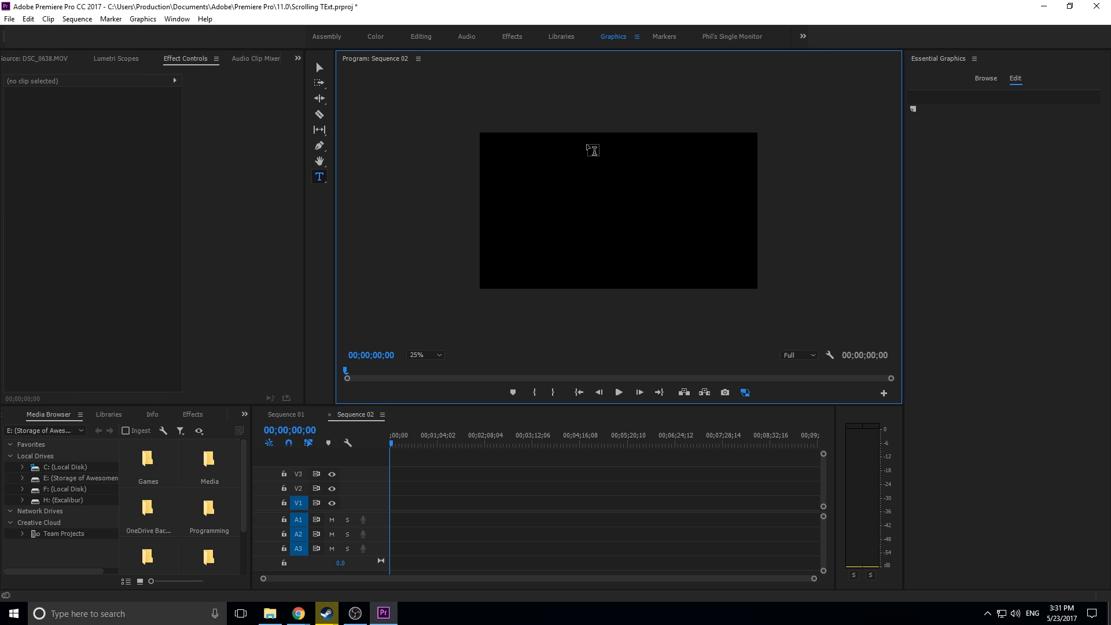
drag(497, 133, 737, 293)
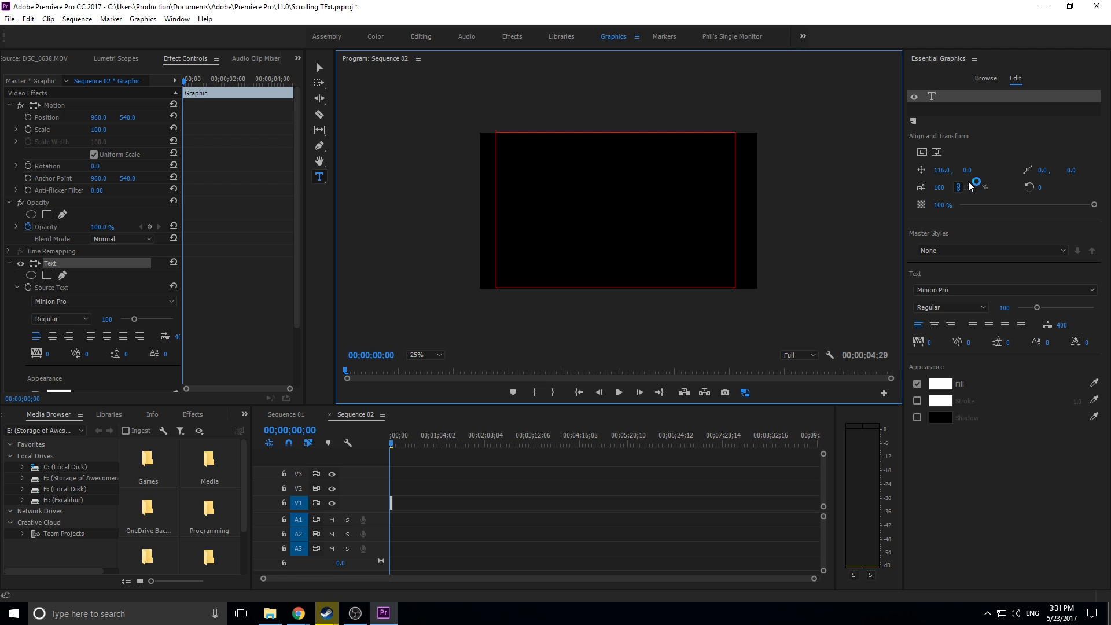
text(asdfasdfsa)
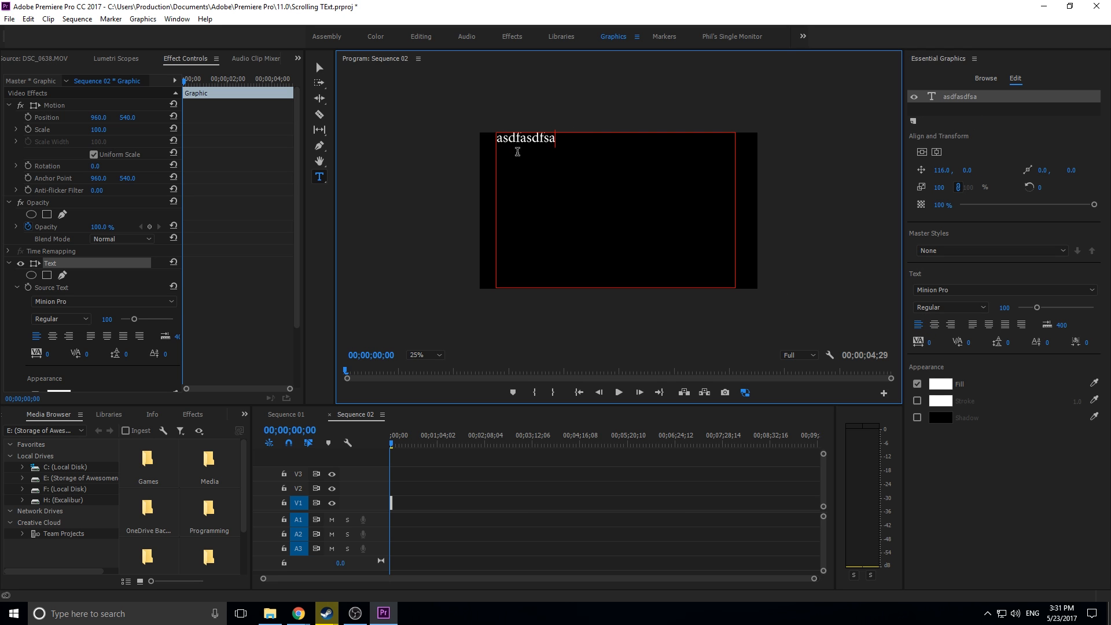
drag(578, 134, 456, 124)
key(BackSpace)
Centre-align the text in the box and enter the heading "Starring" followed by a new line.
click(936, 326)
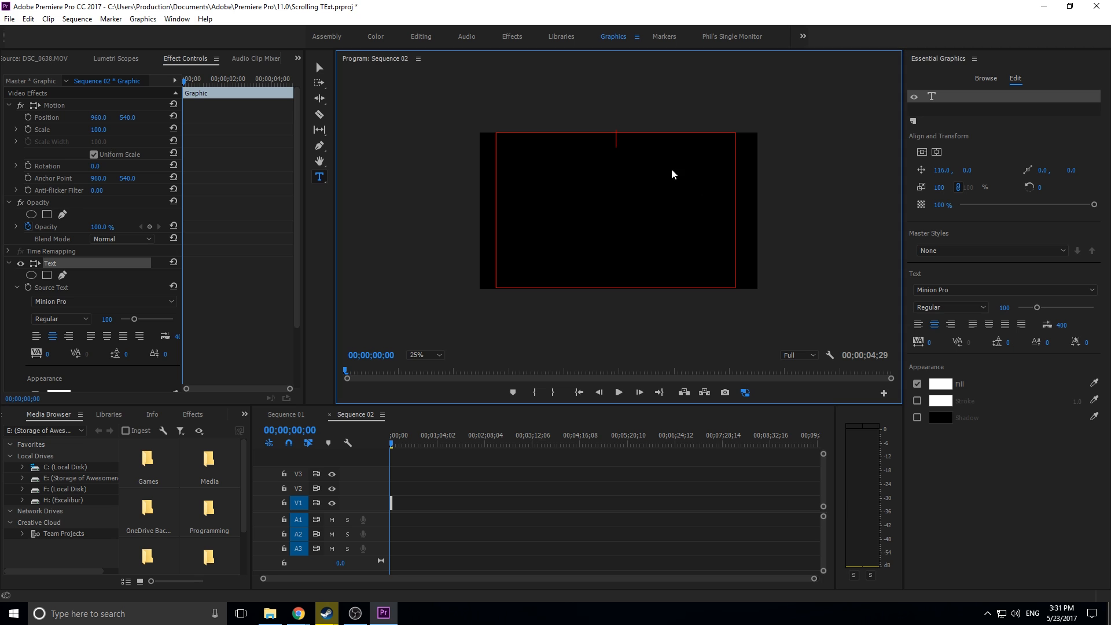
text(A)
text(Star)
key(BackSpace)
key(BackSpace)
key(BackSpace)
key(BackSpace)
key(BackSpace)
text(Starring)
key(Return)
Add "AdobeMasters" under the Starring heading and insert the list of cast names below a blank line.
text(Ado)
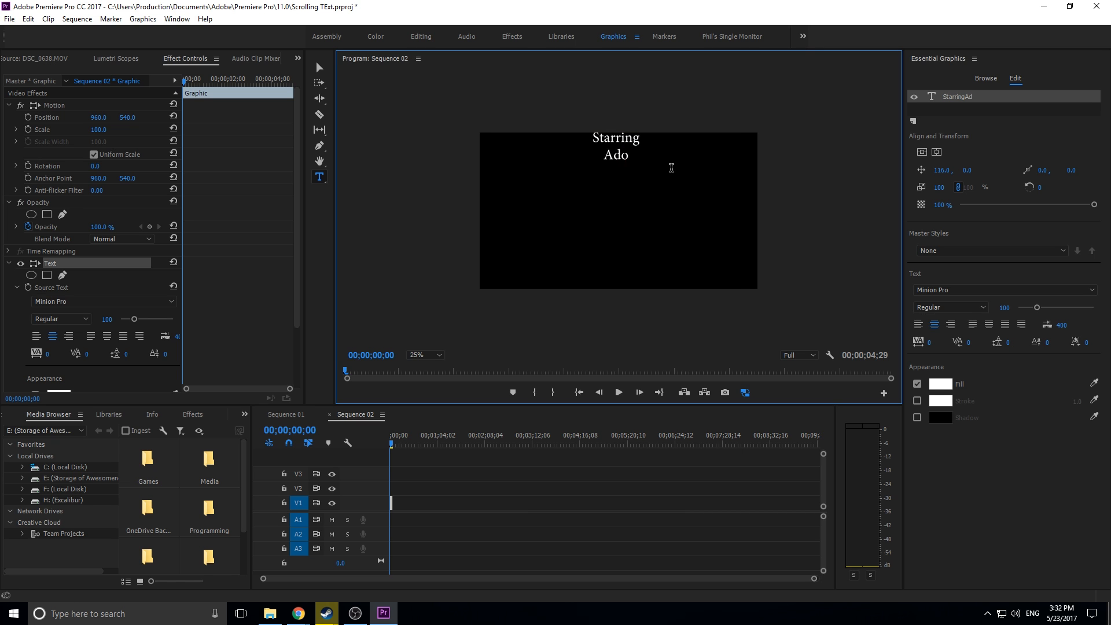
text(bena)
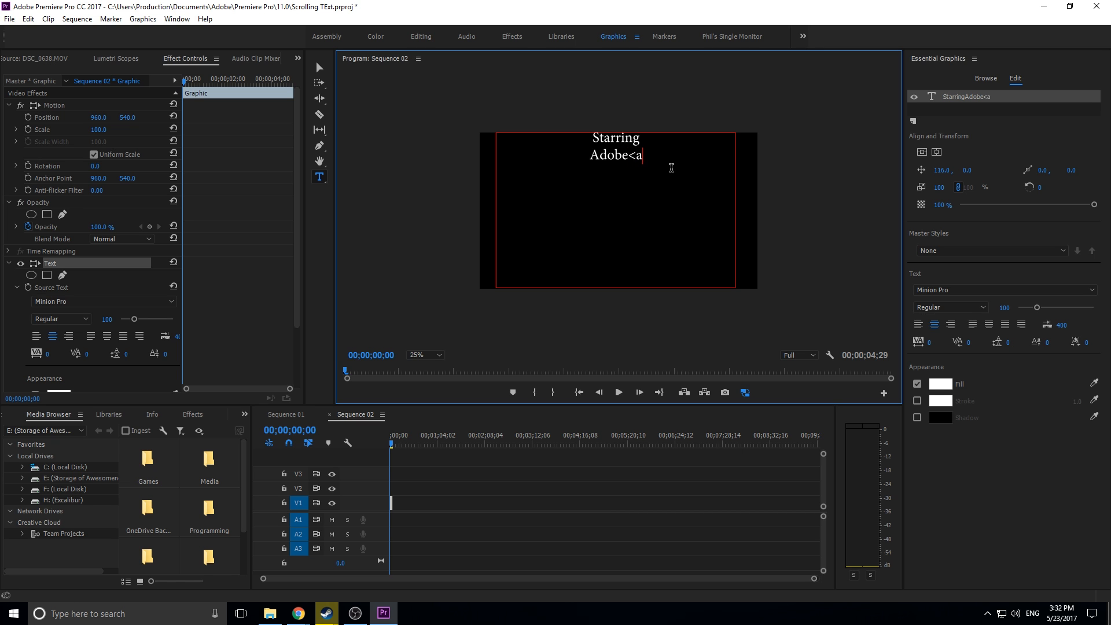
key(BackSpace)
key(BackSpace)
text(Masters)
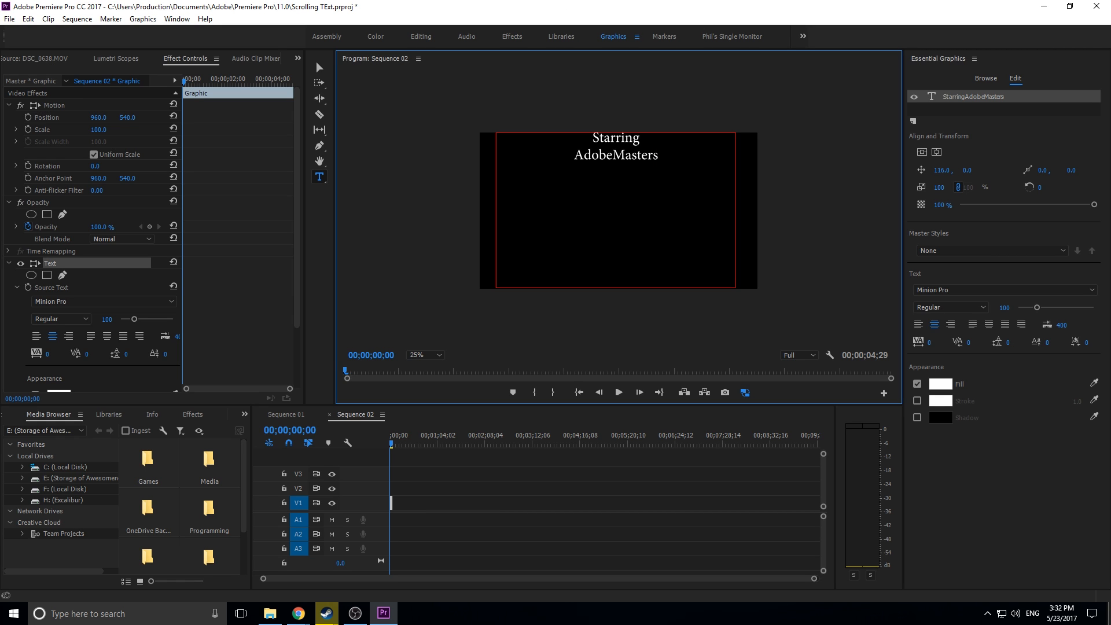
click(666, 168)
text(Adam Zapel Barb E. Dahl Biff Wellington Charity Case Don Key Earl E. Bird)
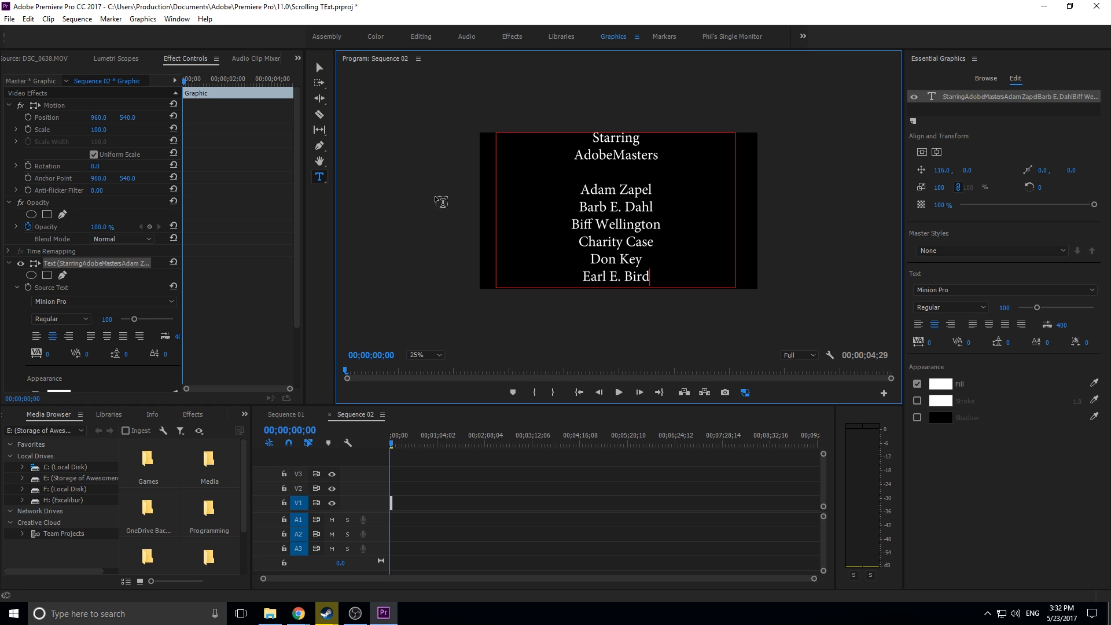
Extend the credits text box's lower edge far below the frame to hold more of the name list.
click(317, 67)
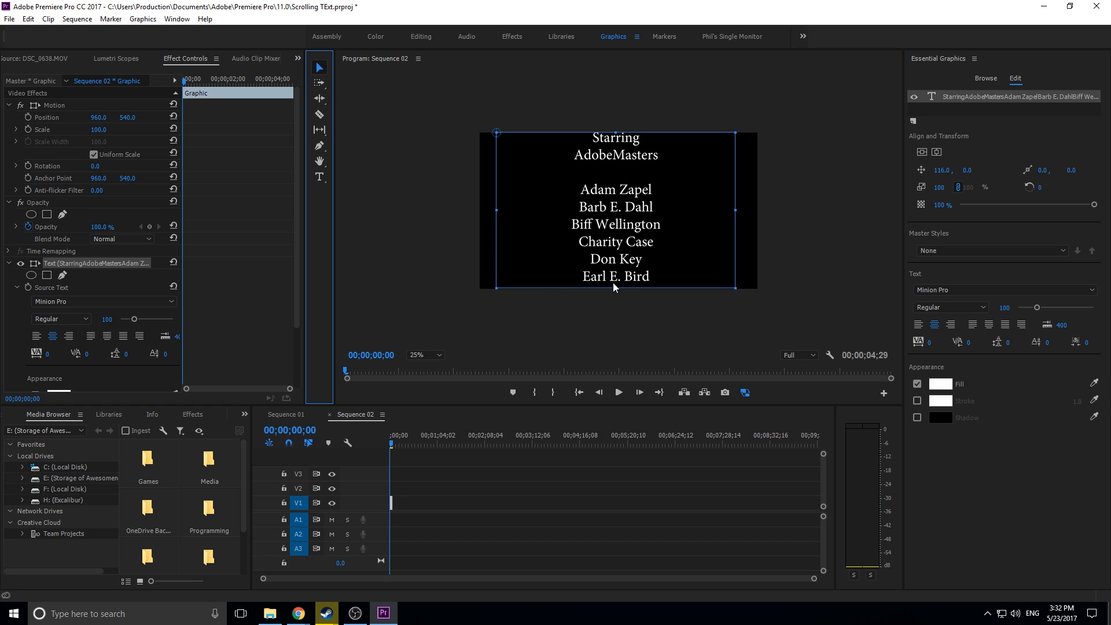
drag(616, 288, 616, 346)
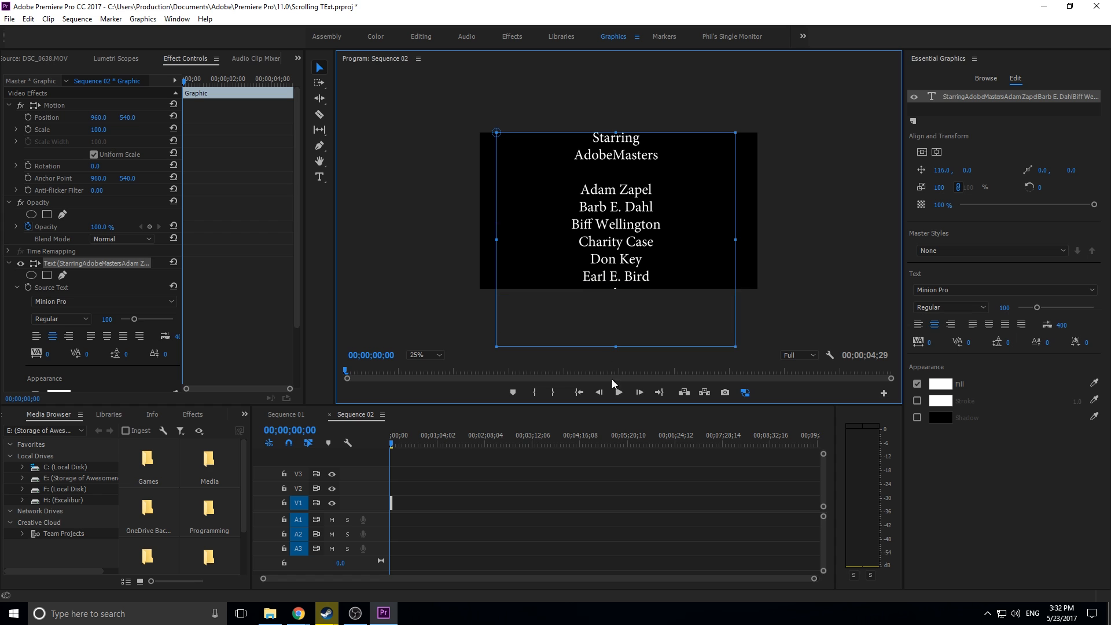
click(432, 356)
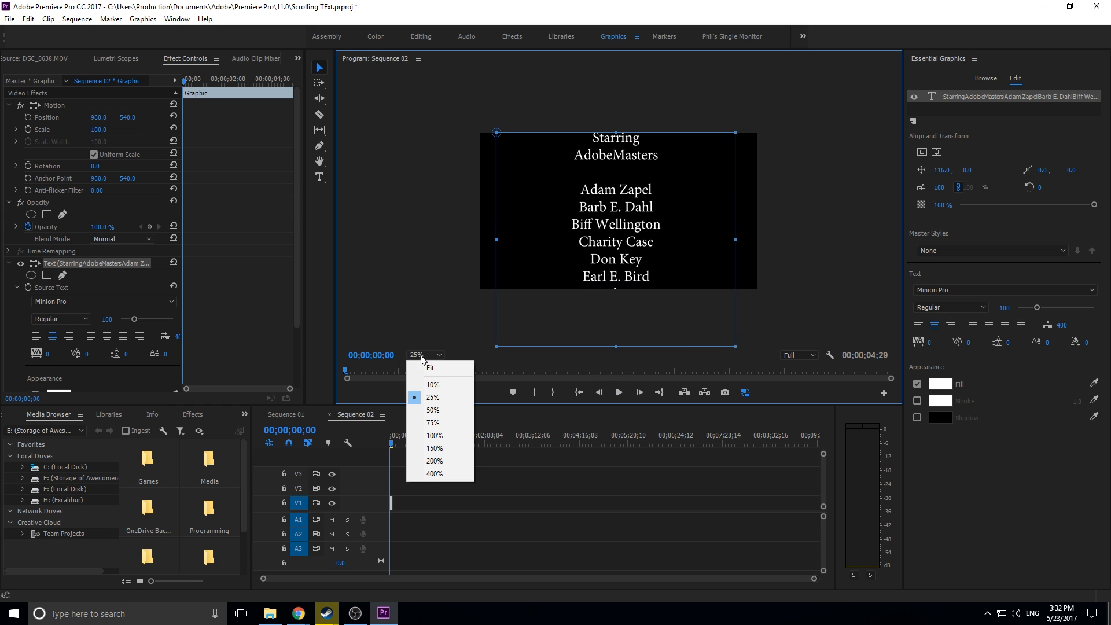
click(441, 384)
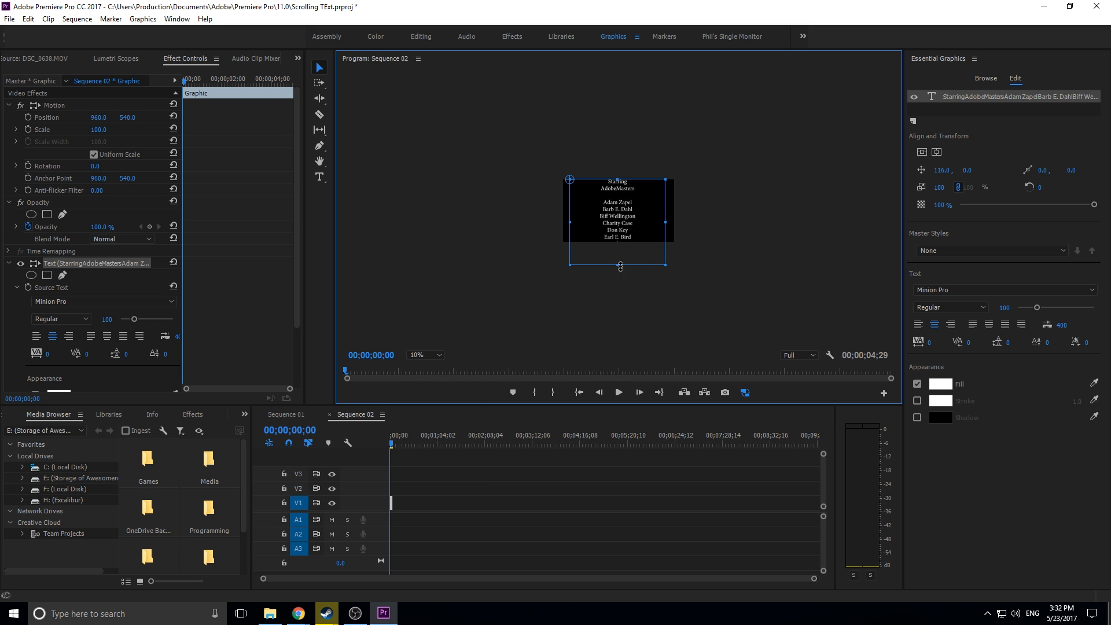
drag(618, 265, 625, 345)
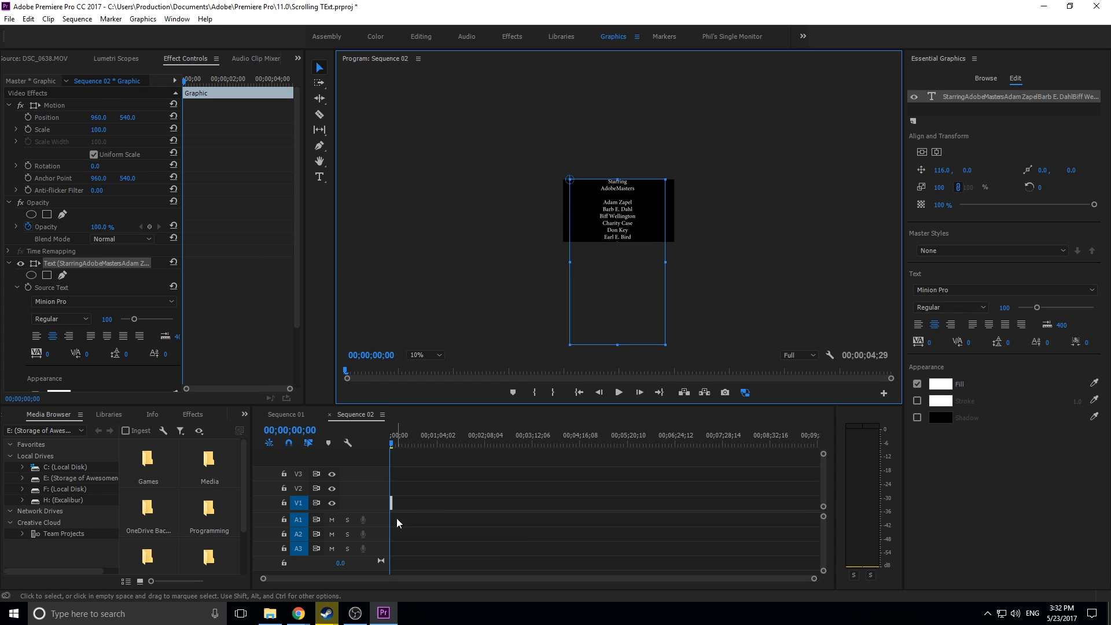
Move the credits text up by changing its Transform vertical position to about -978.
scroll(393, 505, up, 3)
scroll(398, 506, up, 3)
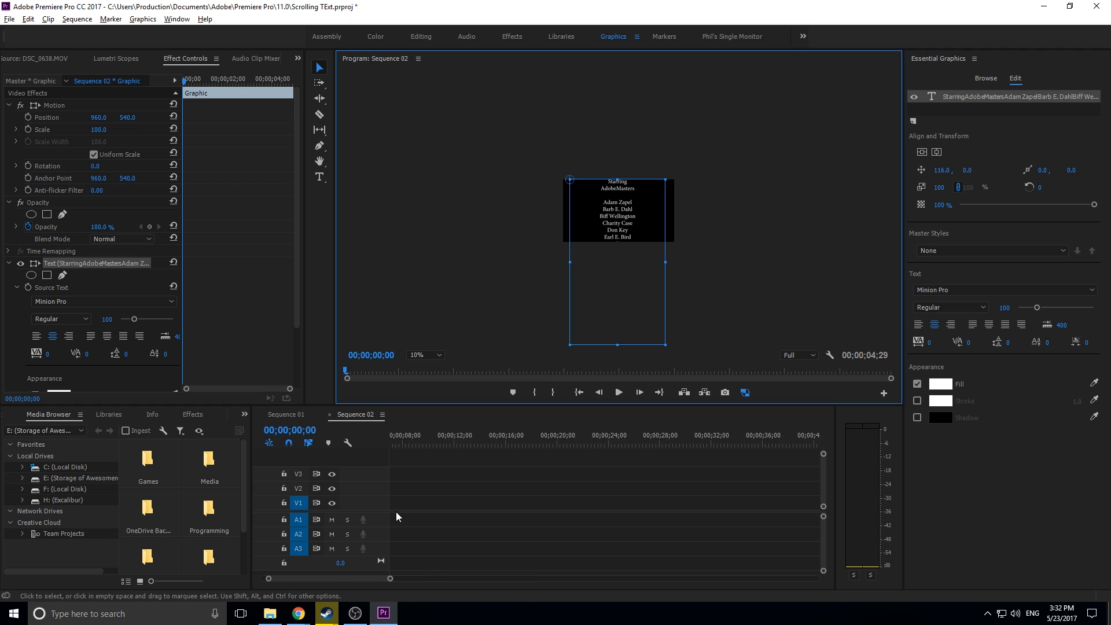
drag(350, 578, 335, 578)
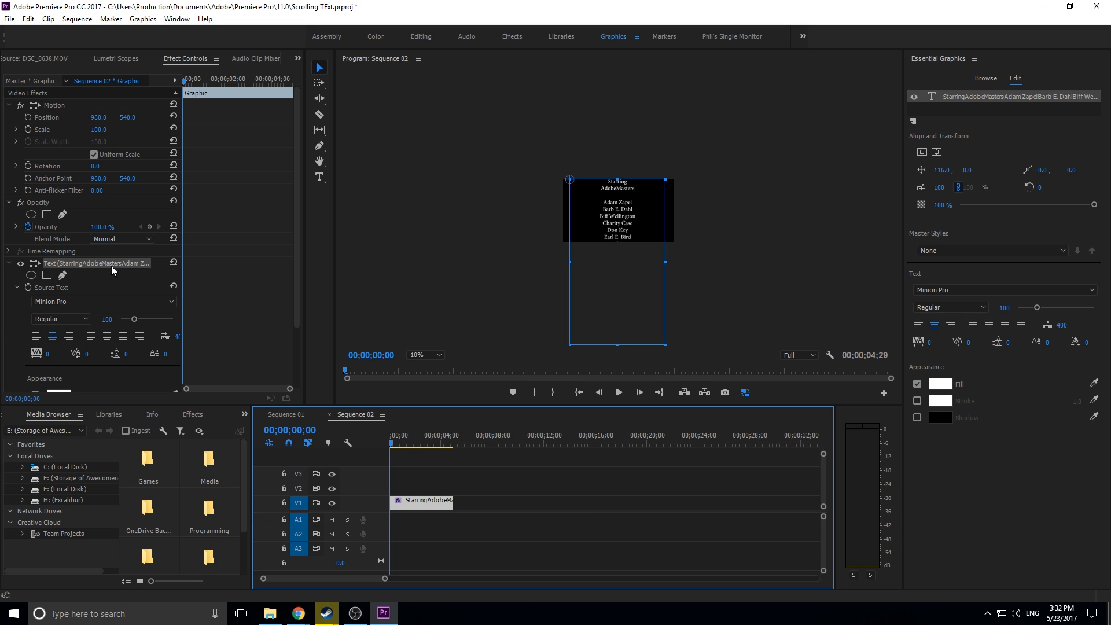
scroll(6, 329, down, 2)
scroll(7, 329, down, 1)
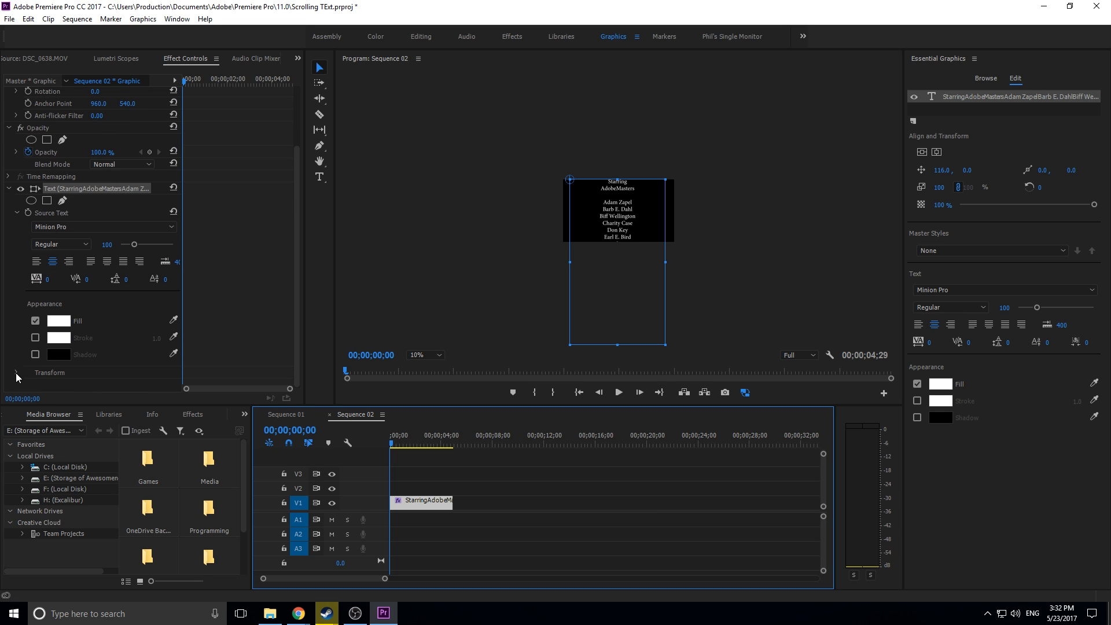
click(15, 373)
scroll(16, 347, down, 3)
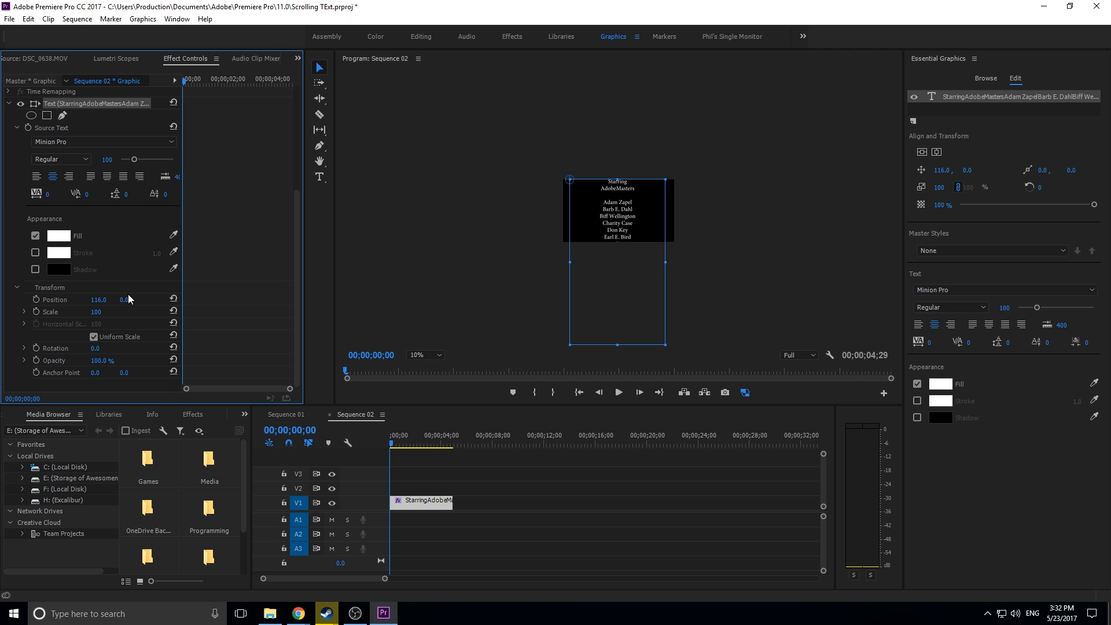
drag(129, 298, 196, 303)
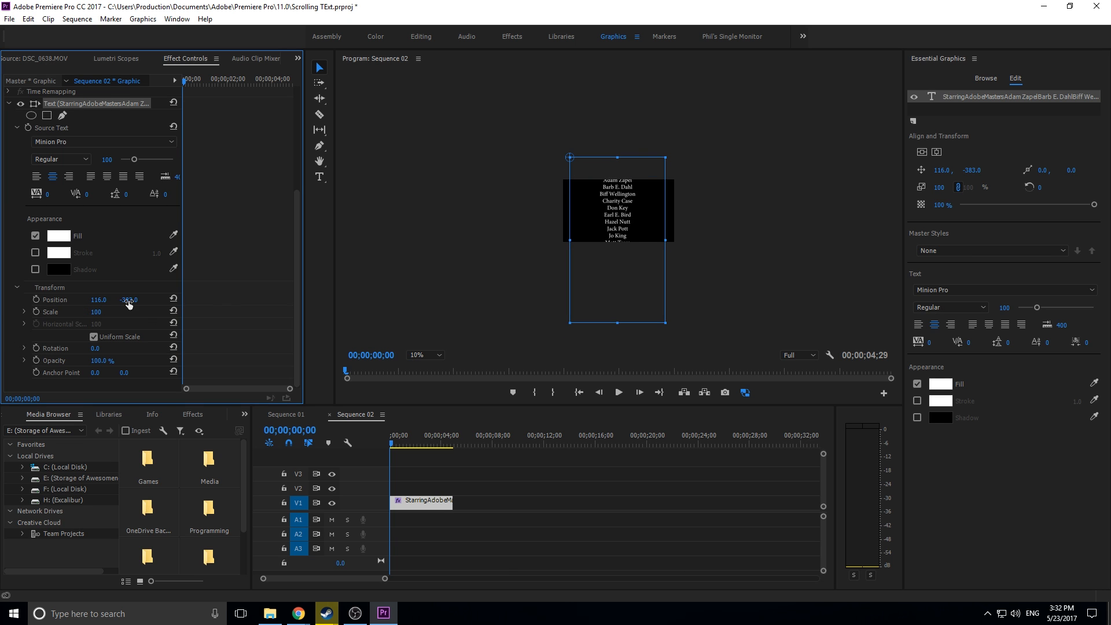
drag(128, 303, 264, 287)
drag(137, 298, 195, 297)
Try changing the graphic clip's Motion vertical position to about 387, and undo the change.
scroll(4, 199, up, 4)
scroll(5, 199, up, 2)
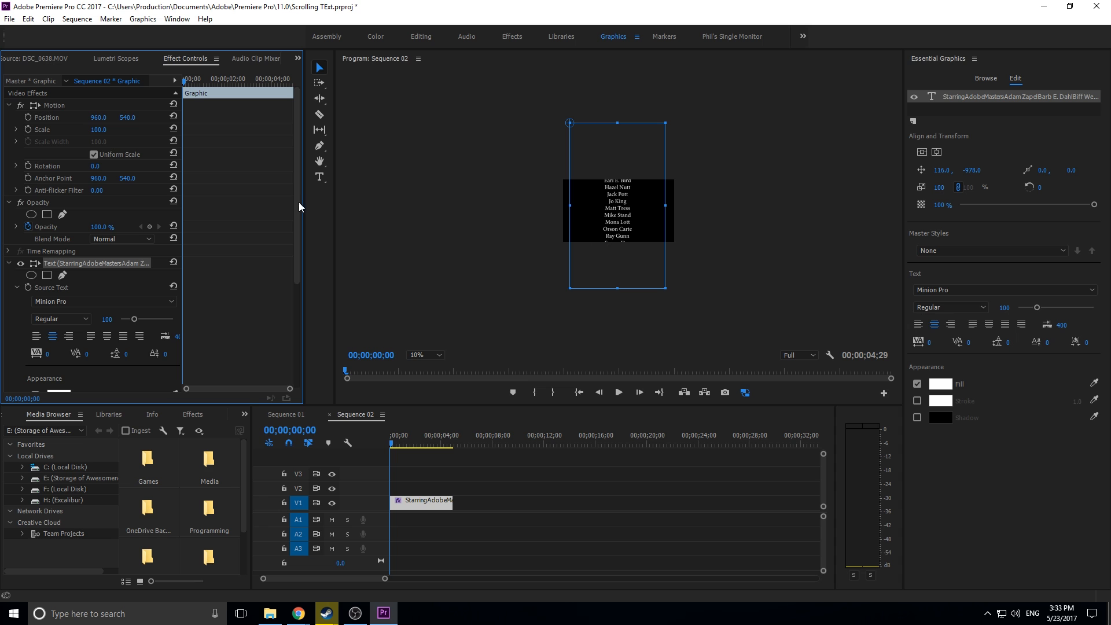
drag(133, 118, 49, 118)
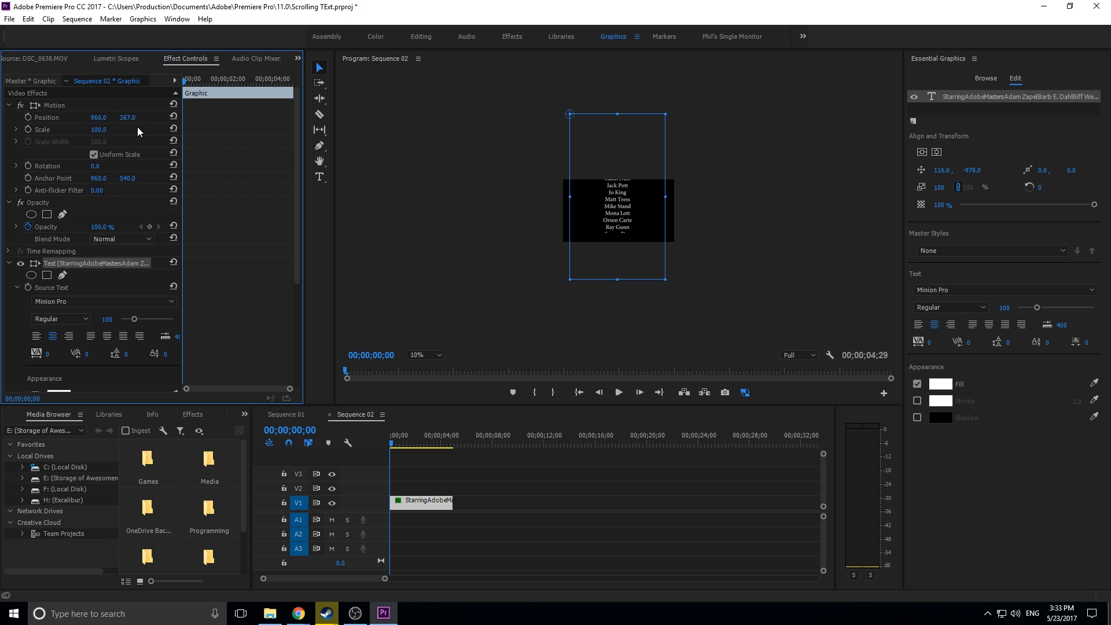
key(ctrl+z)
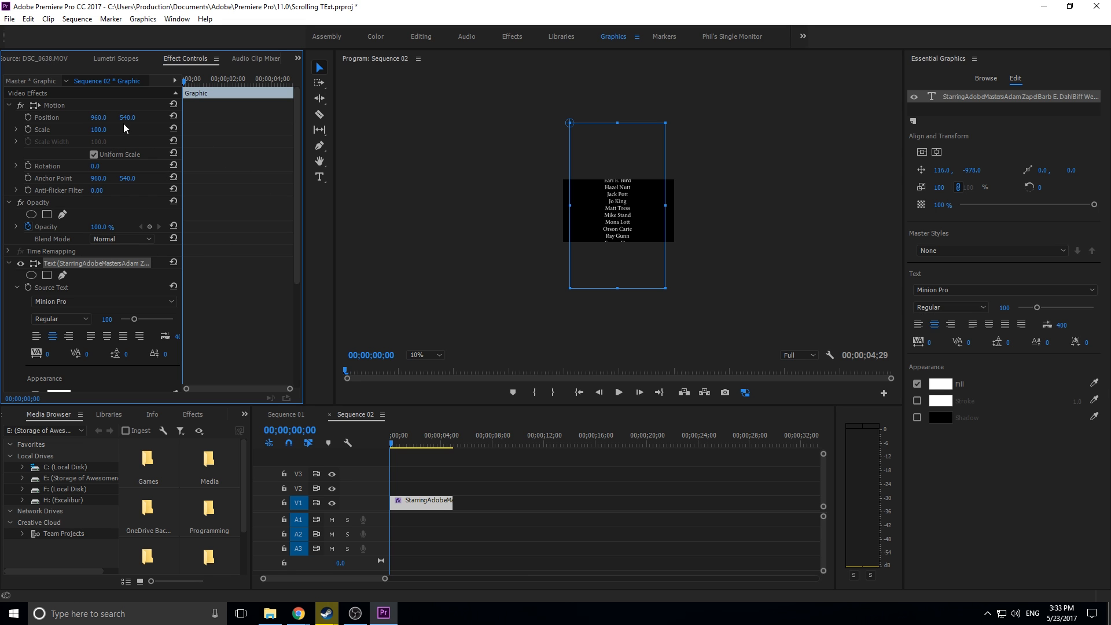
Raise the credits text to a Transform vertical position of about -1442 and extend its text box farther below the frame.
scroll(25, 351, down, 7)
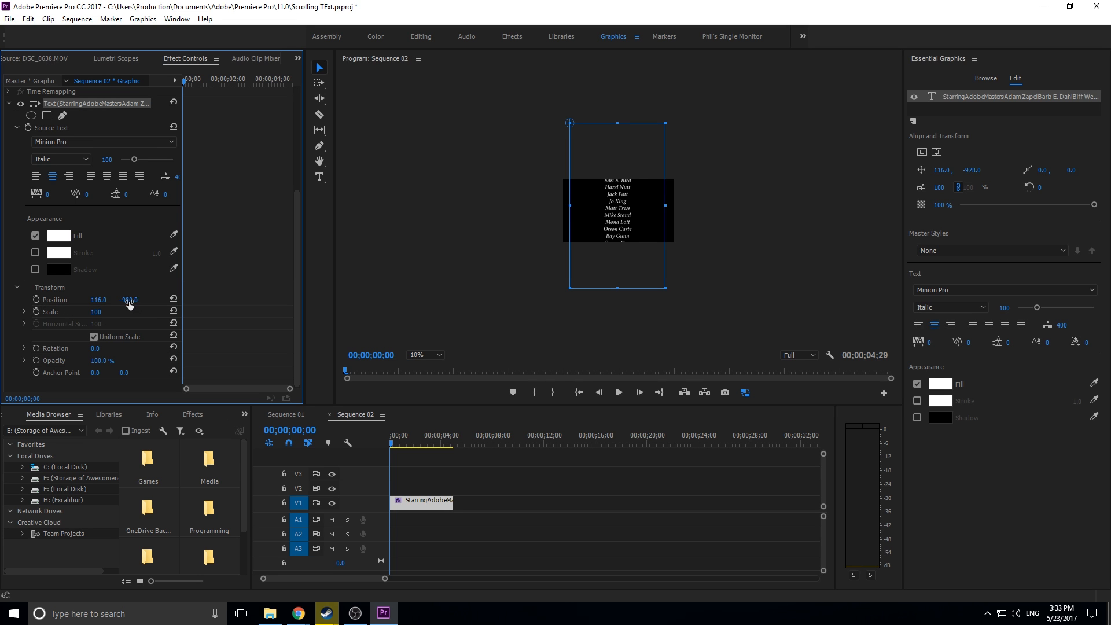
drag(129, 300, 150, 288)
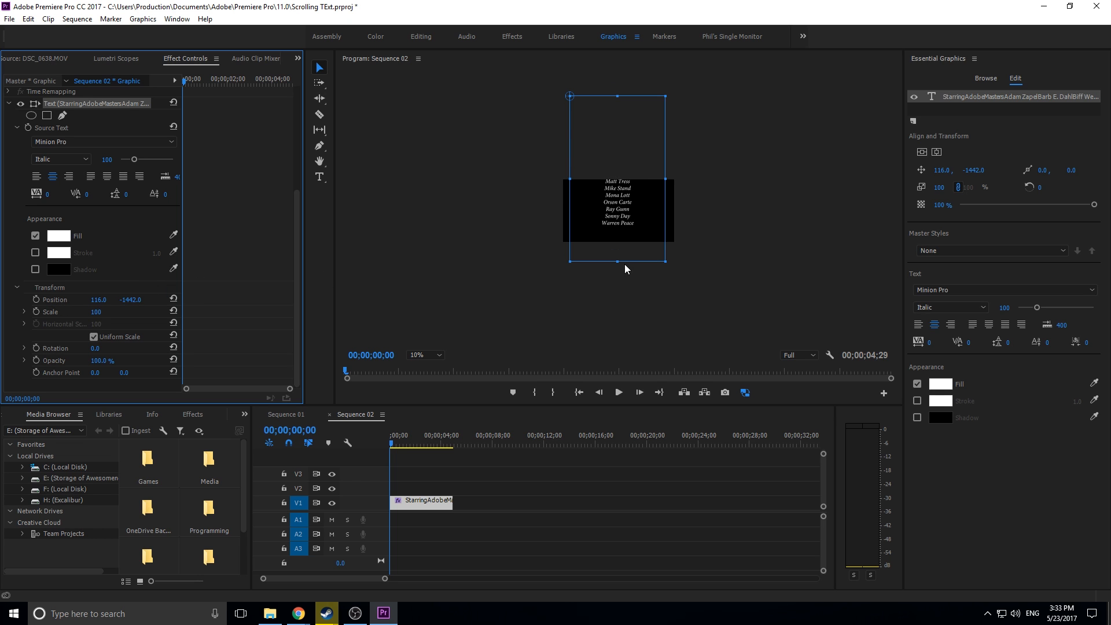
drag(618, 262, 619, 362)
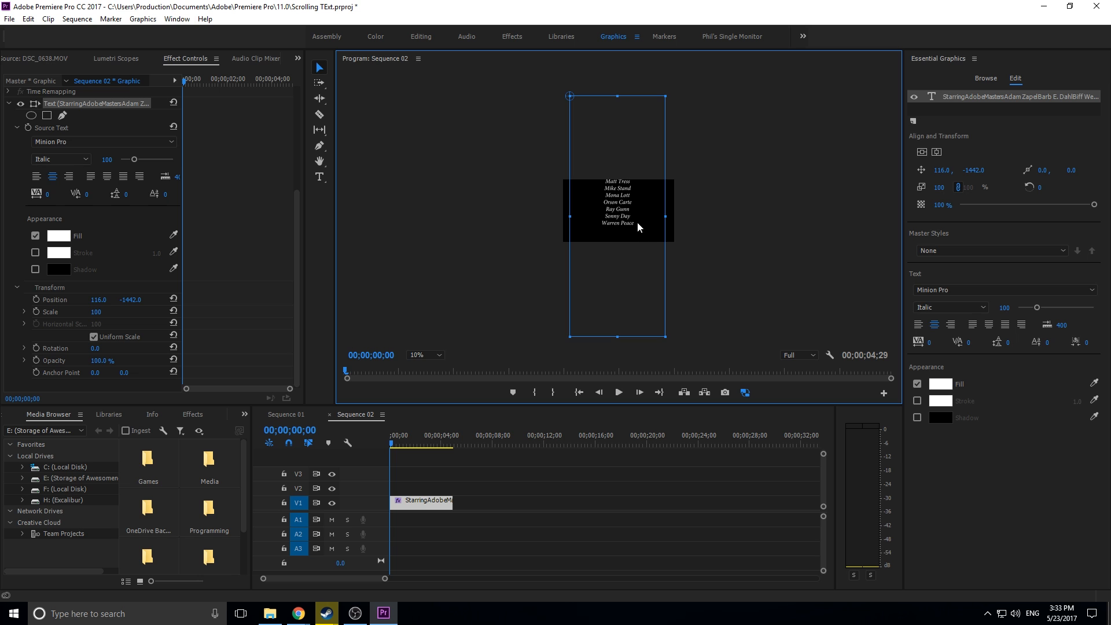
Add the lines "This", "Is", "A" and "Name" below the last name in the credits text.
drag(630, 223, 629, 223)
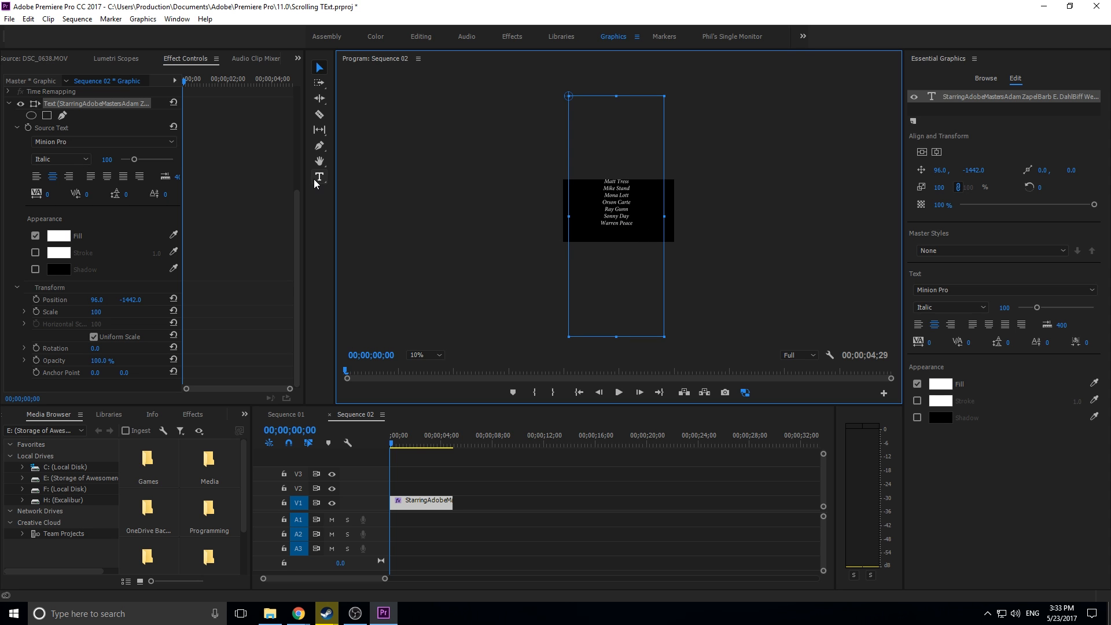
click(319, 178)
click(643, 225)
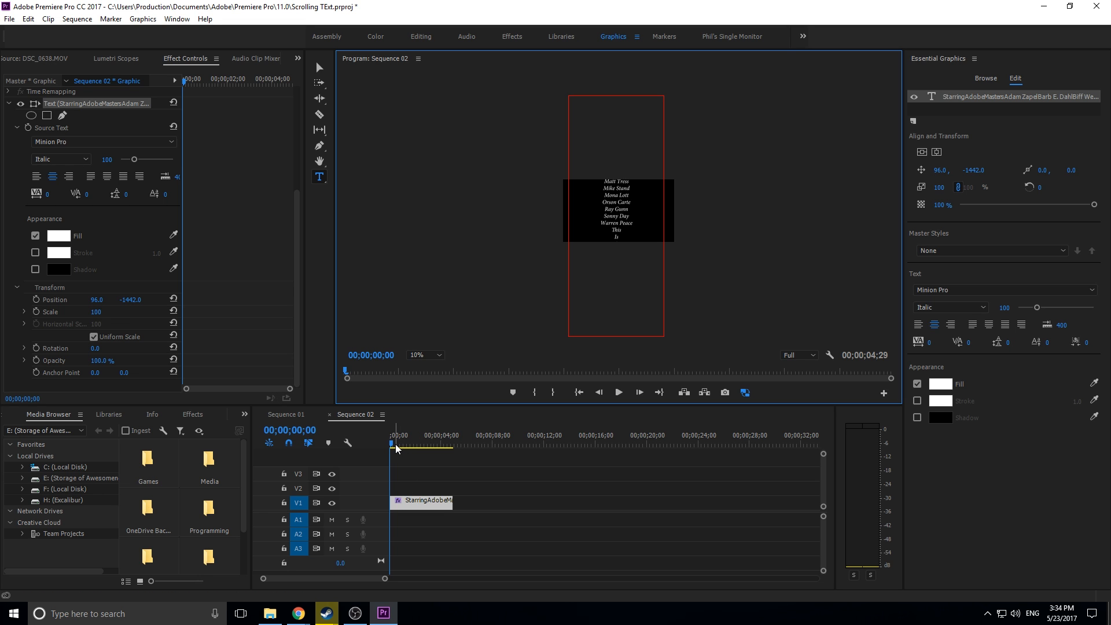
Reset the text's vertical position to 0 and lower it to about 1091, just beneath the frame.
click(135, 299)
text(0)
key(Return)
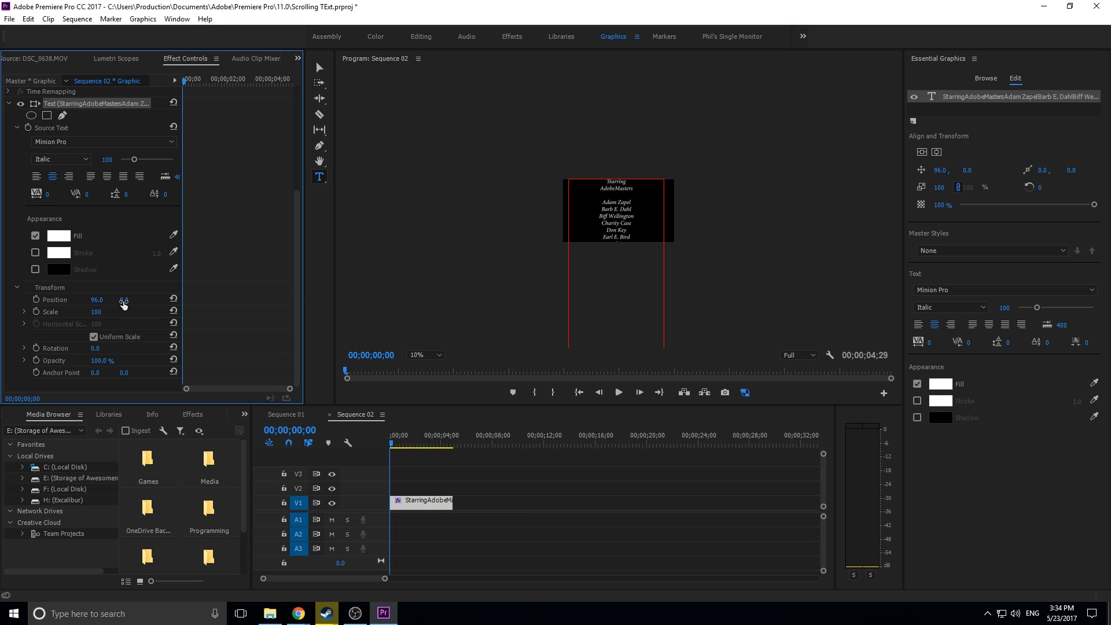
drag(124, 305, 754, 183)
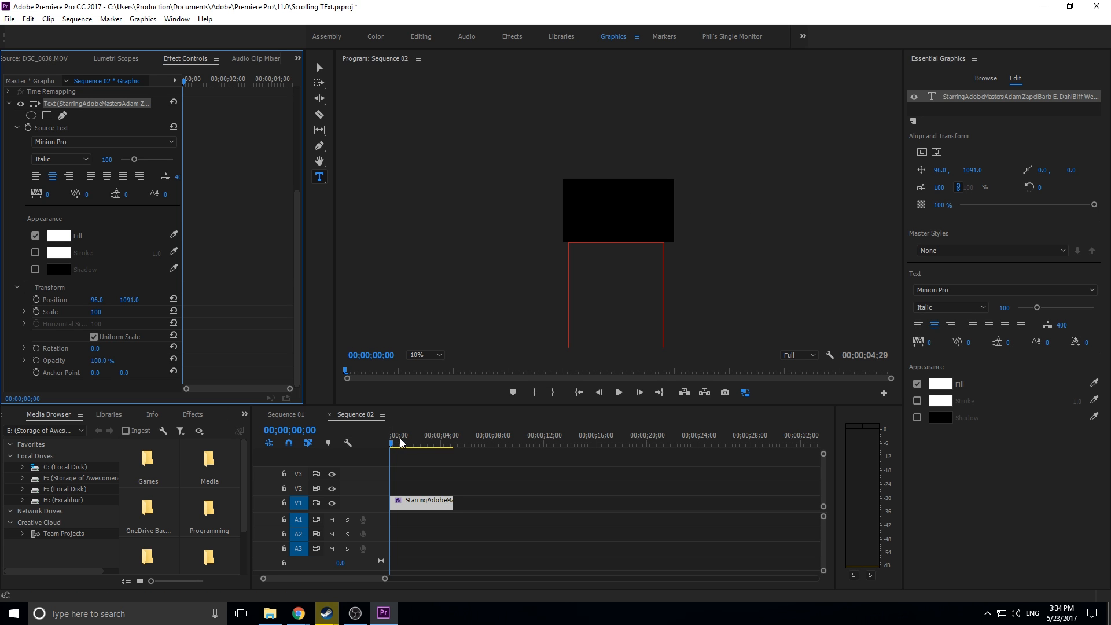
Extend the graphic clip to 00;00;31;21 and start Position keyframing for the text at 00;00;00;00.
drag(403, 442, 797, 438)
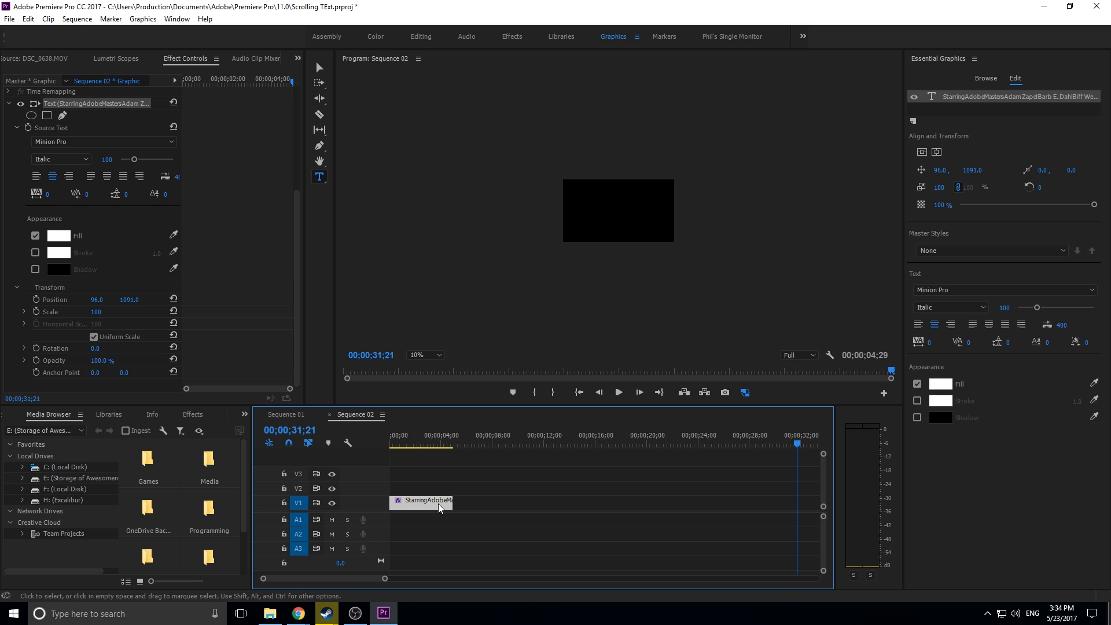
drag(449, 502, 790, 493)
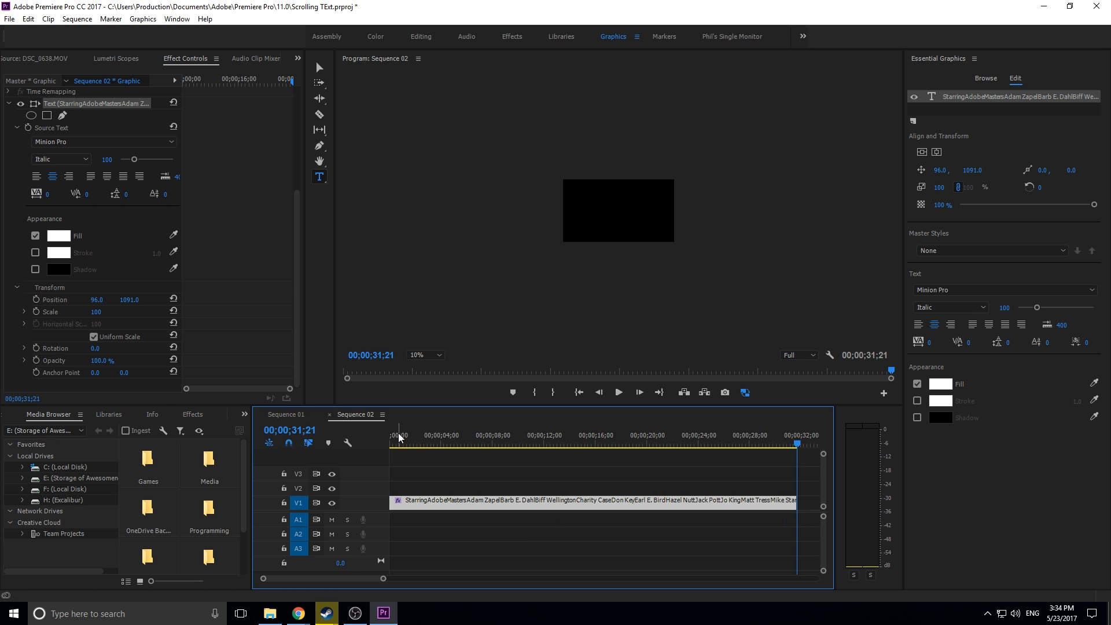
drag(397, 438, 382, 441)
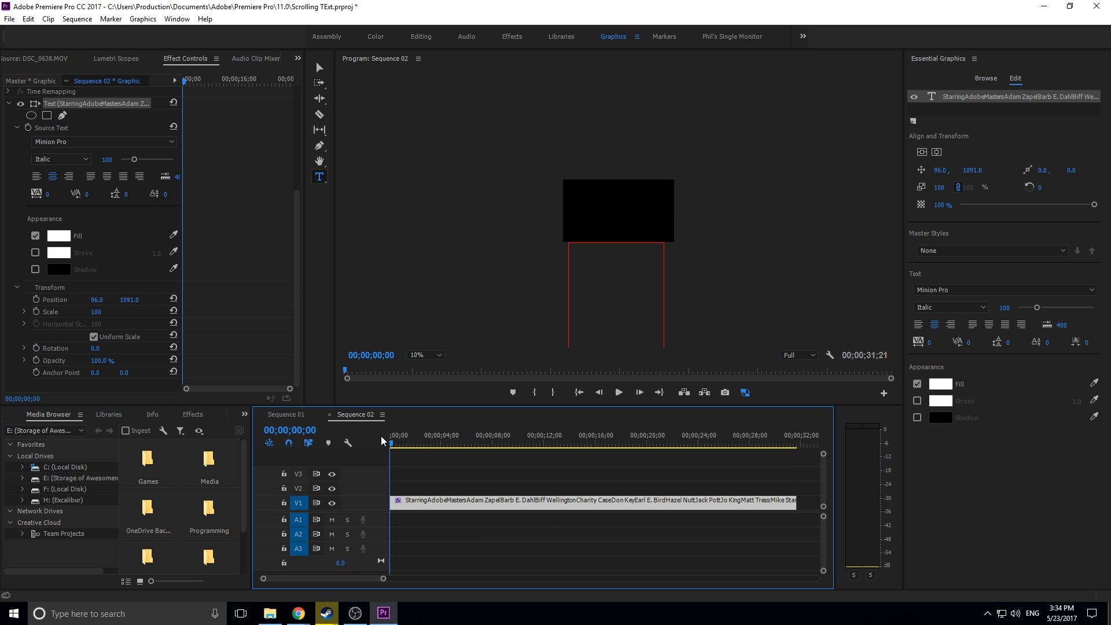
click(37, 299)
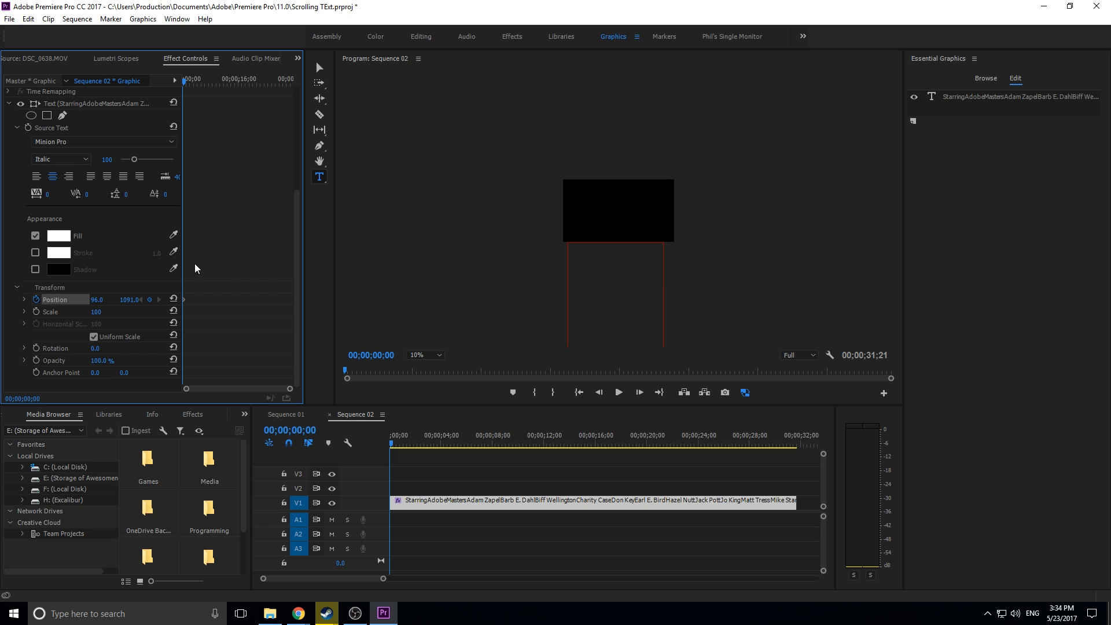
Try keyframing the text's vertical position above the frame at 00;00;31;18 and preview the scroll from the start.
click(796, 441)
drag(796, 441, 799, 440)
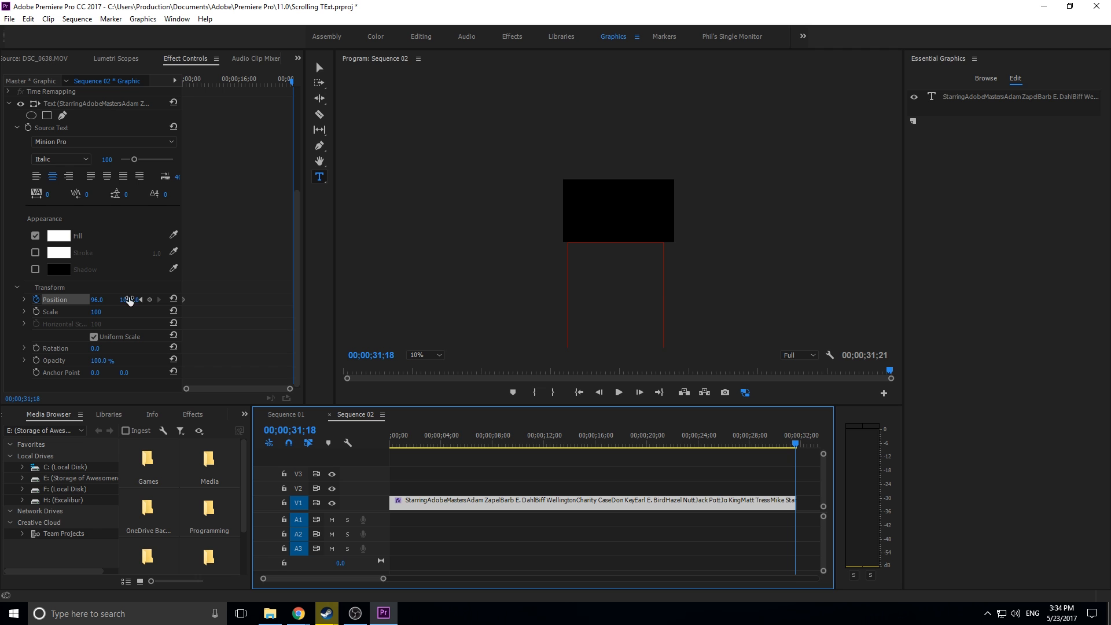
drag(128, 300, 57, 305)
drag(534, 444, 367, 432)
key(space)
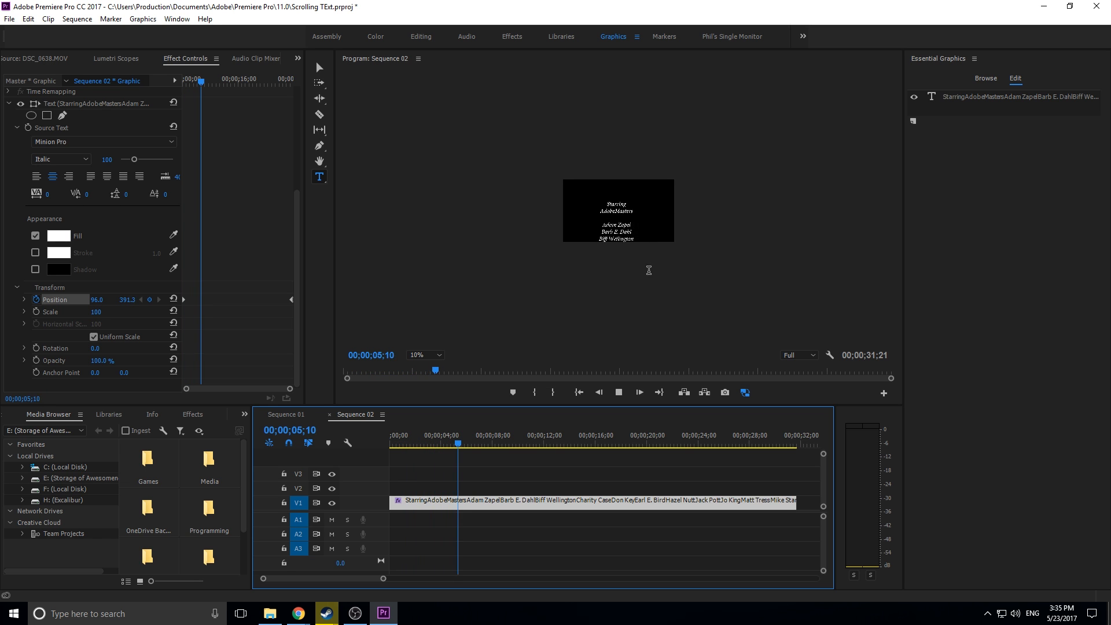
key(space)
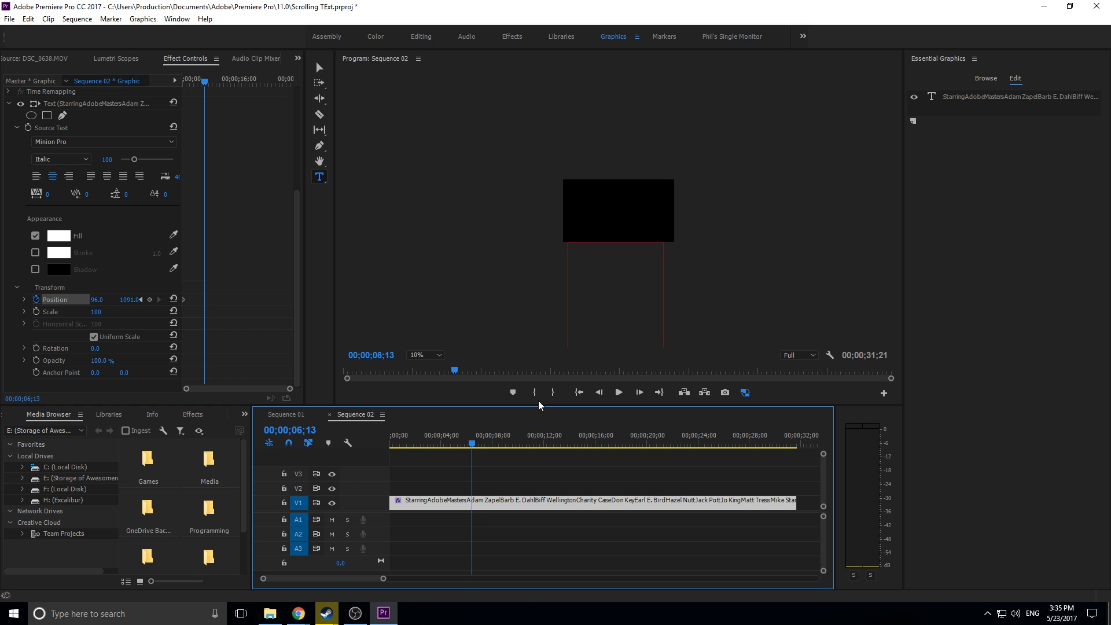
Shorten the graphic clip to 00;00;11;29 and keyframe the text's vertical position above the frame at 00;00;11;25.
drag(793, 500, 543, 502)
click(544, 441)
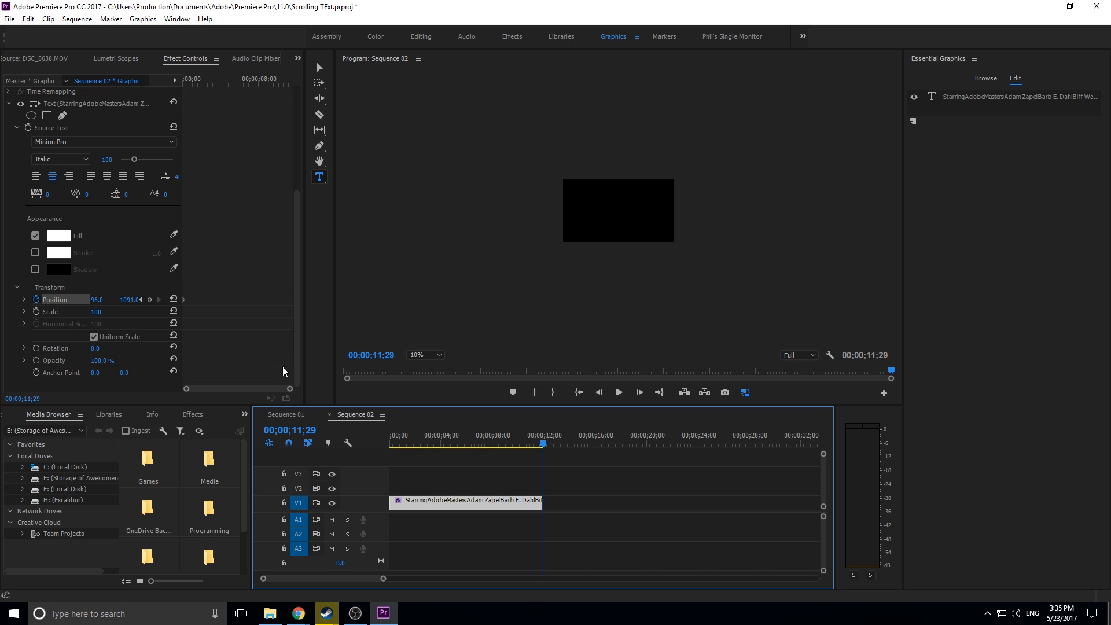
click(543, 443)
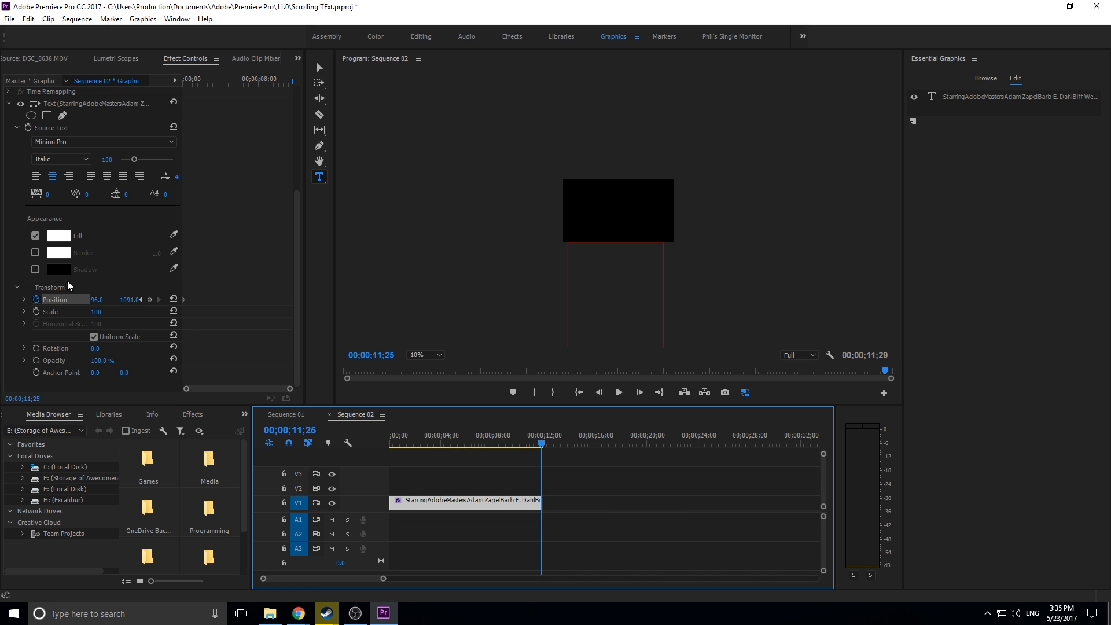
drag(127, 301, 86, 302)
Play the credits scroll from the start and set the Program monitor's zoom to Fit.
drag(426, 443, 389, 445)
key(space)
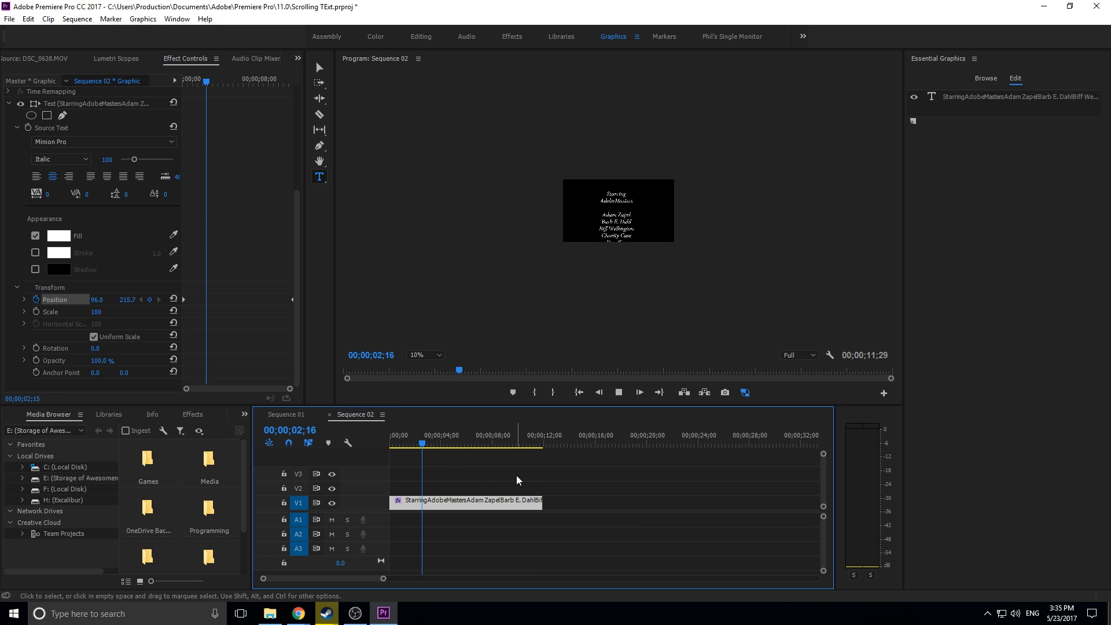
click(427, 355)
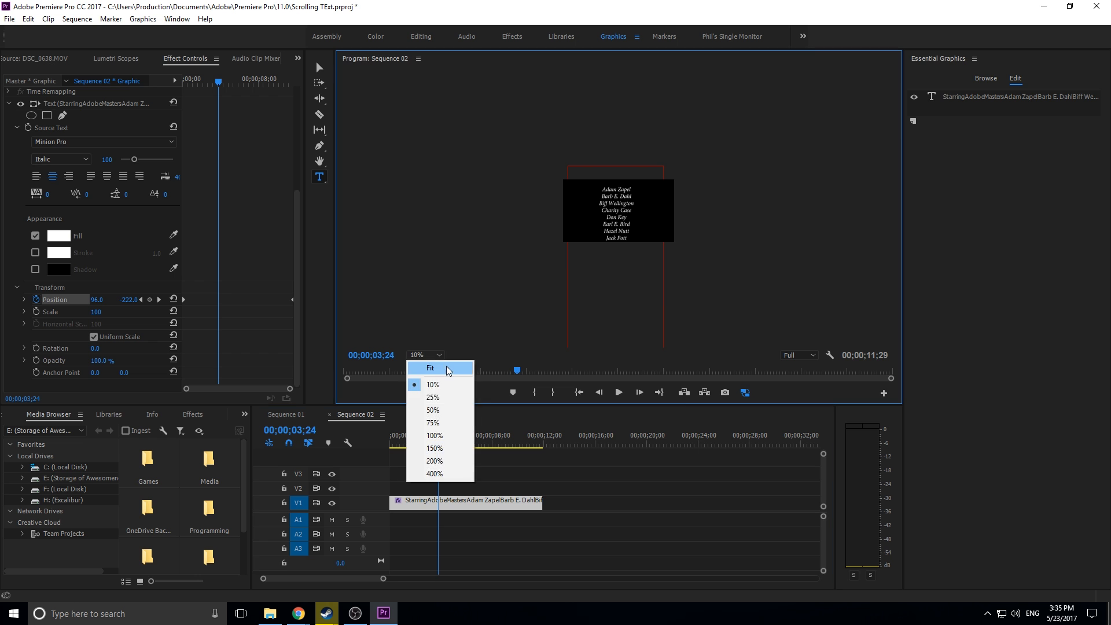
click(447, 368)
key(space)
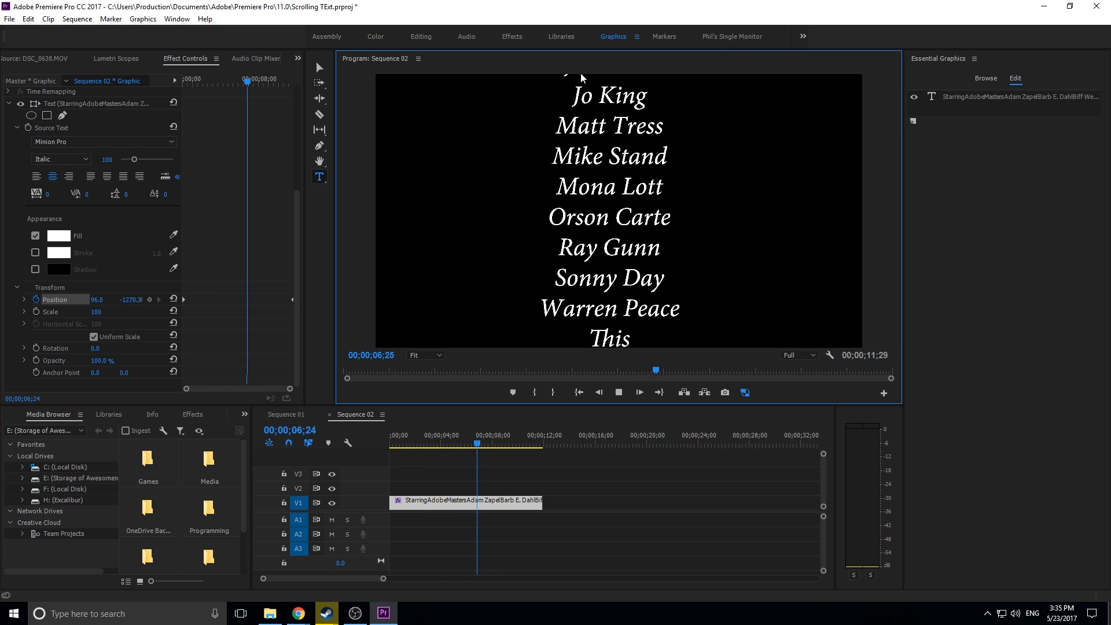
key(space)
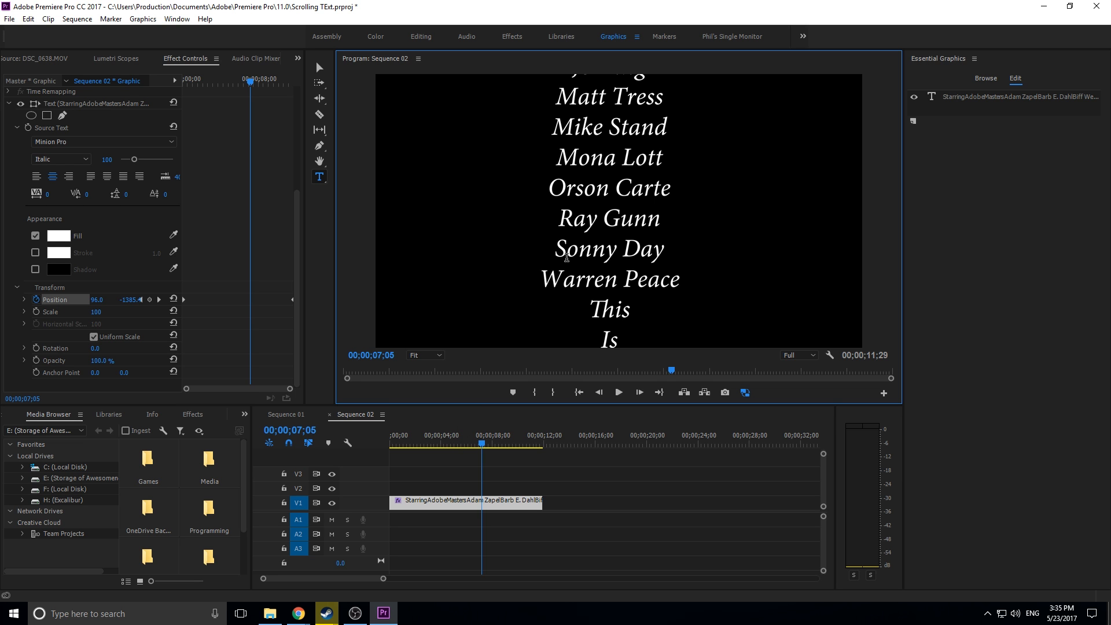
key(space)
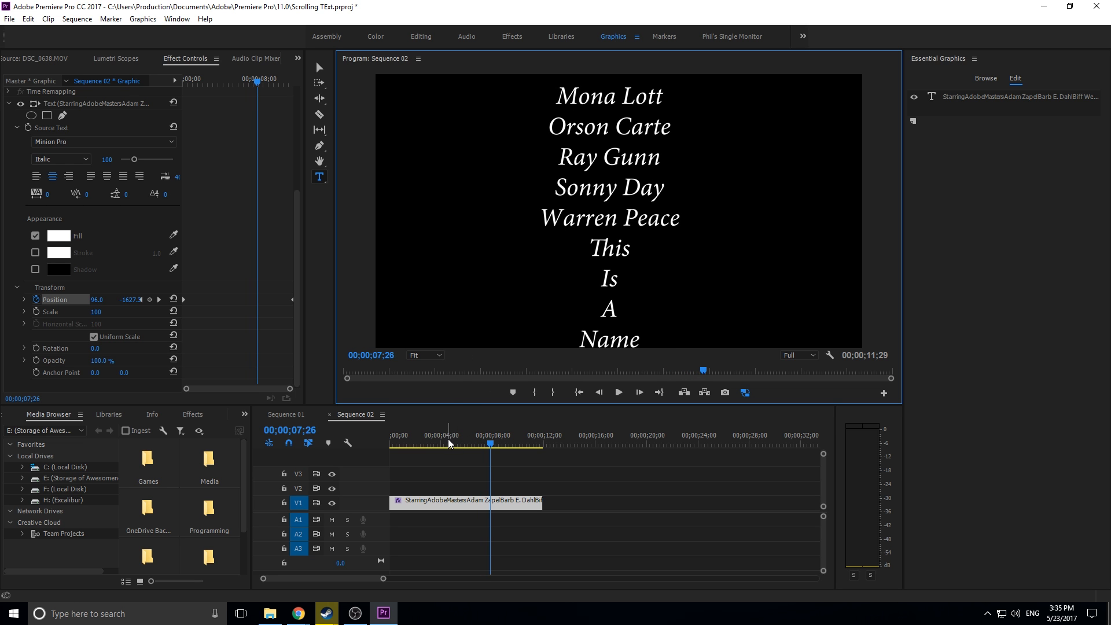
Try shifting the text horizontally to a Position value of 185 at 00;00;03;26.
drag(449, 443, 390, 443)
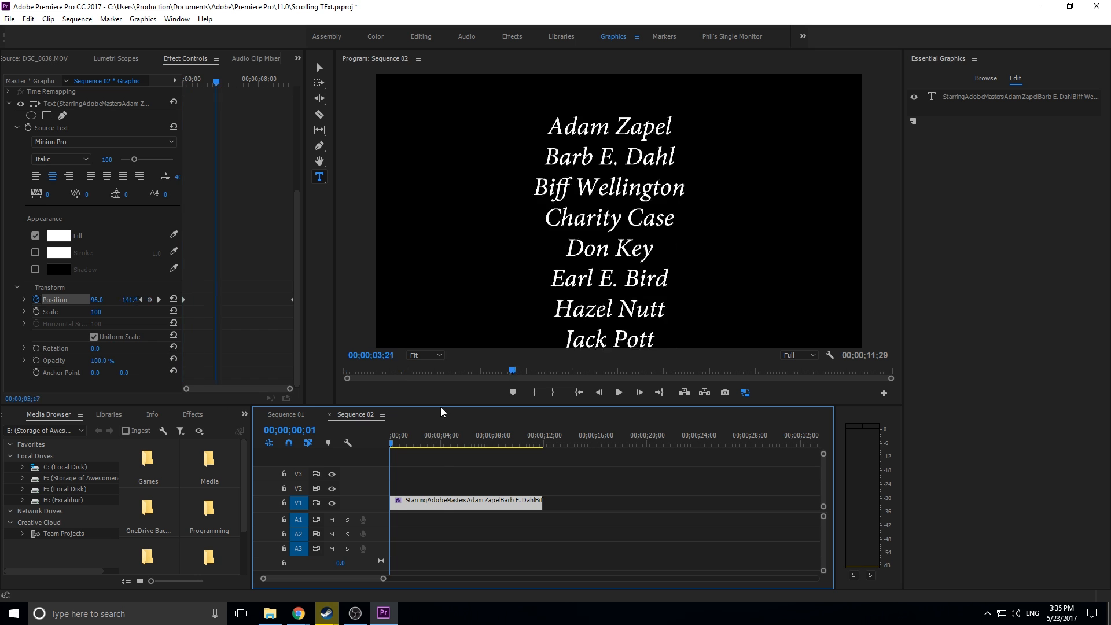
drag(441, 408, 440, 408)
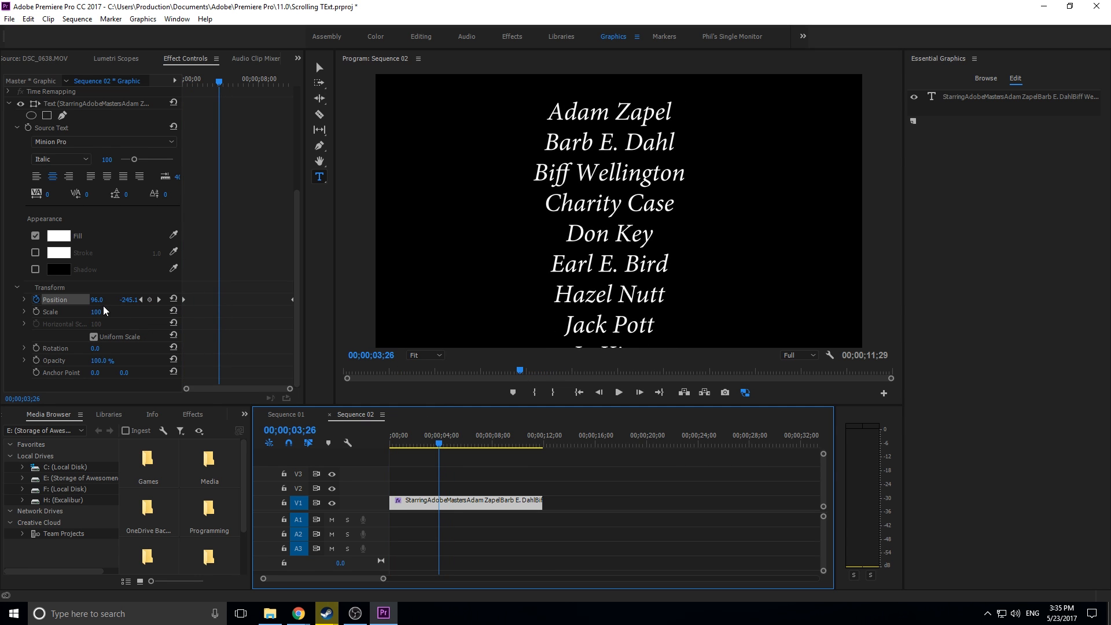
drag(96, 300, 150, 299)
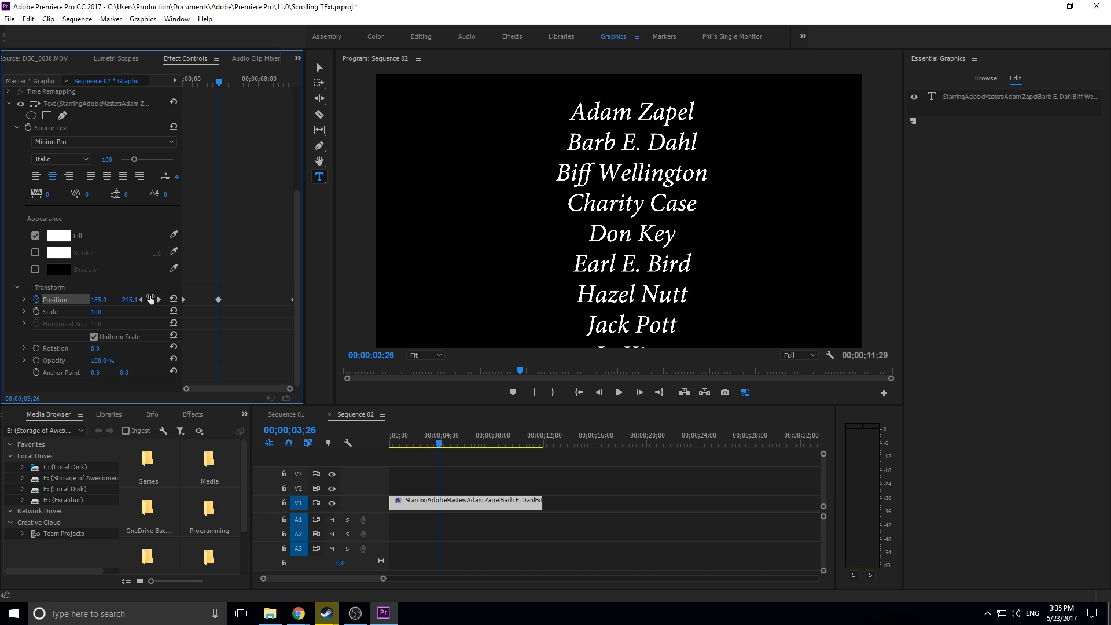
Try a horizontal position of about 166.4 at 00;00;03;07, and delete both middle Position keyframes.
mouse_move(439, 443)
mouse_down()
mouse_move(368, 447)
mouse_move(431, 446)
mouse_up()
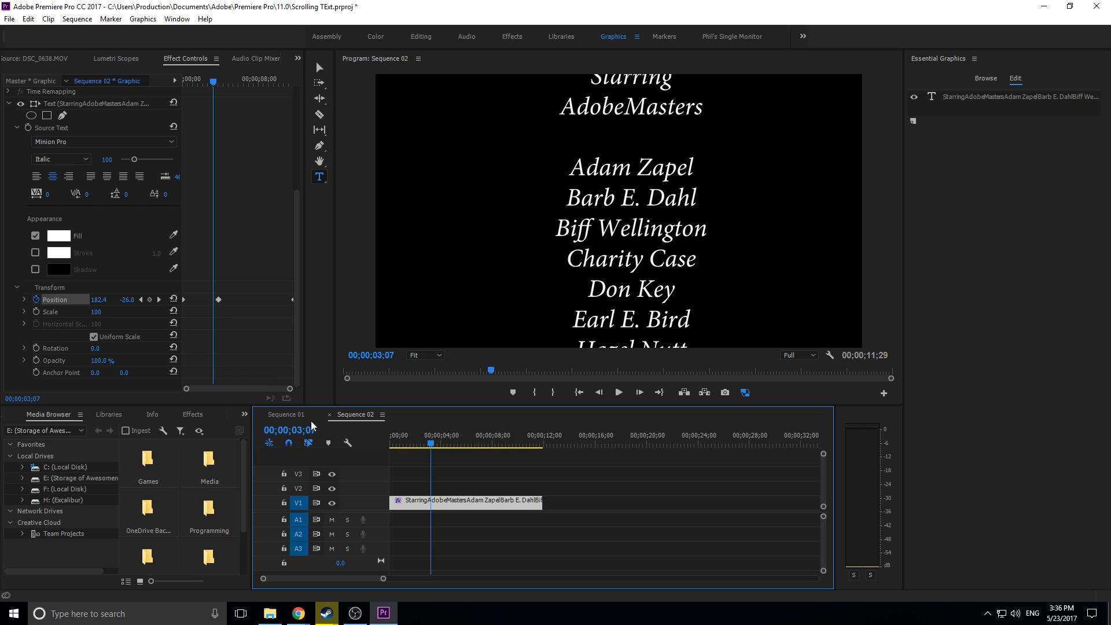
click(218, 299)
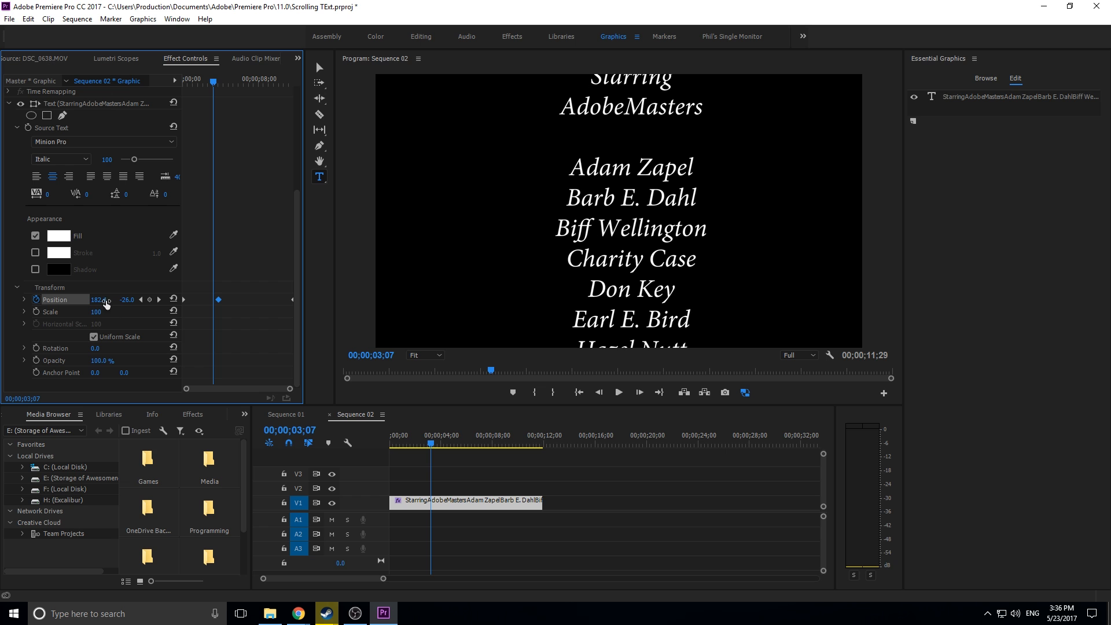
drag(106, 302, 94, 302)
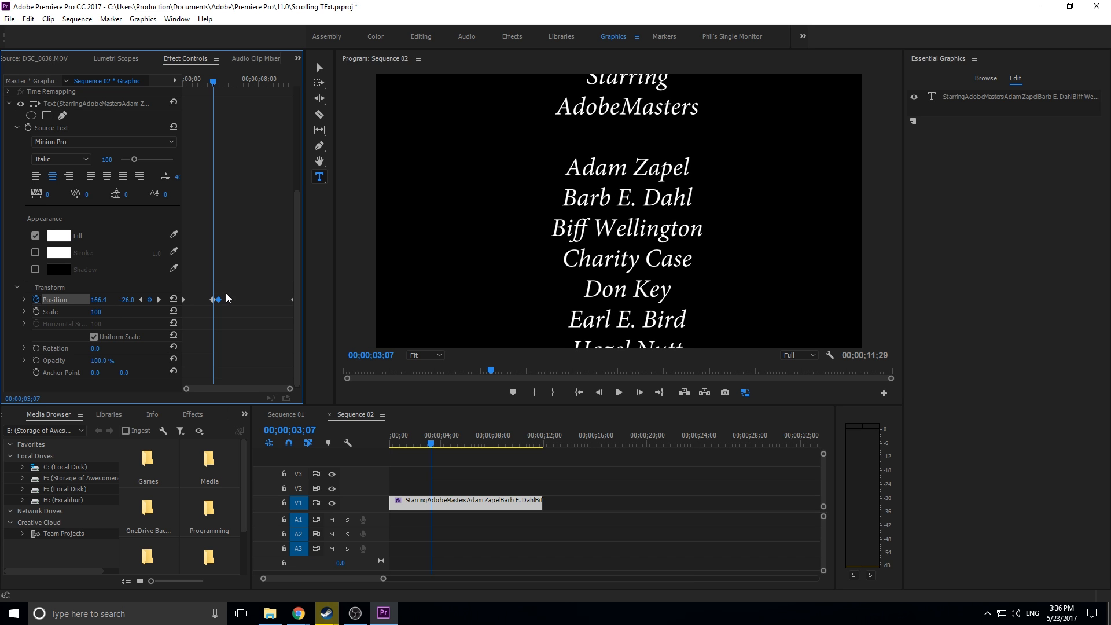
drag(226, 295, 210, 304)
key(Delete)
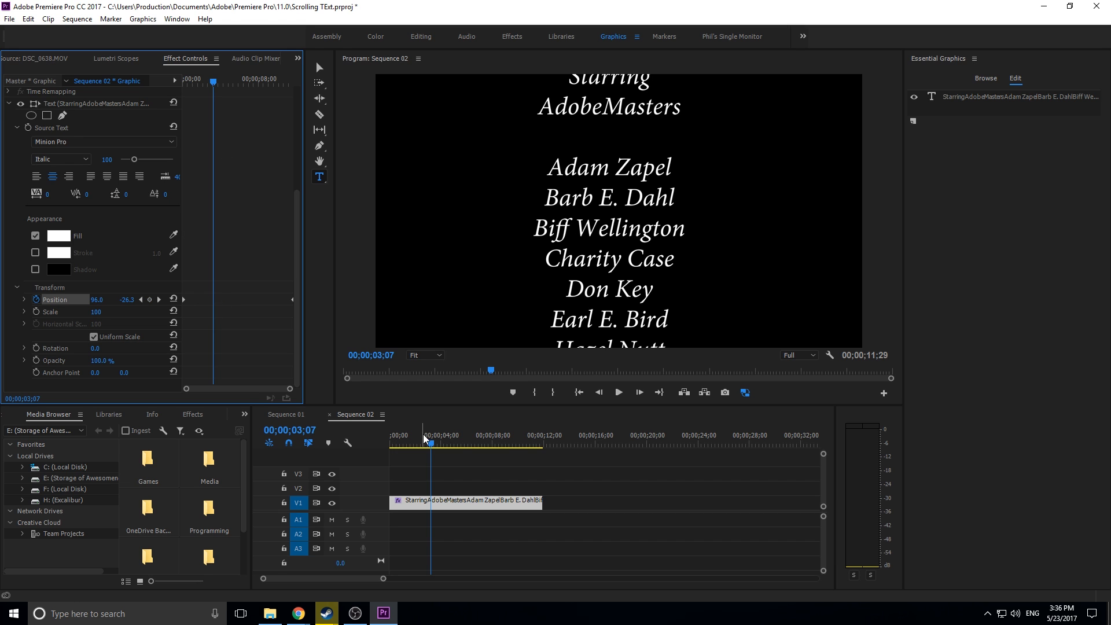
Set the text's horizontal position to 166 at the starting keyframe, 00;00;00;00.
click(392, 443)
click(96, 300)
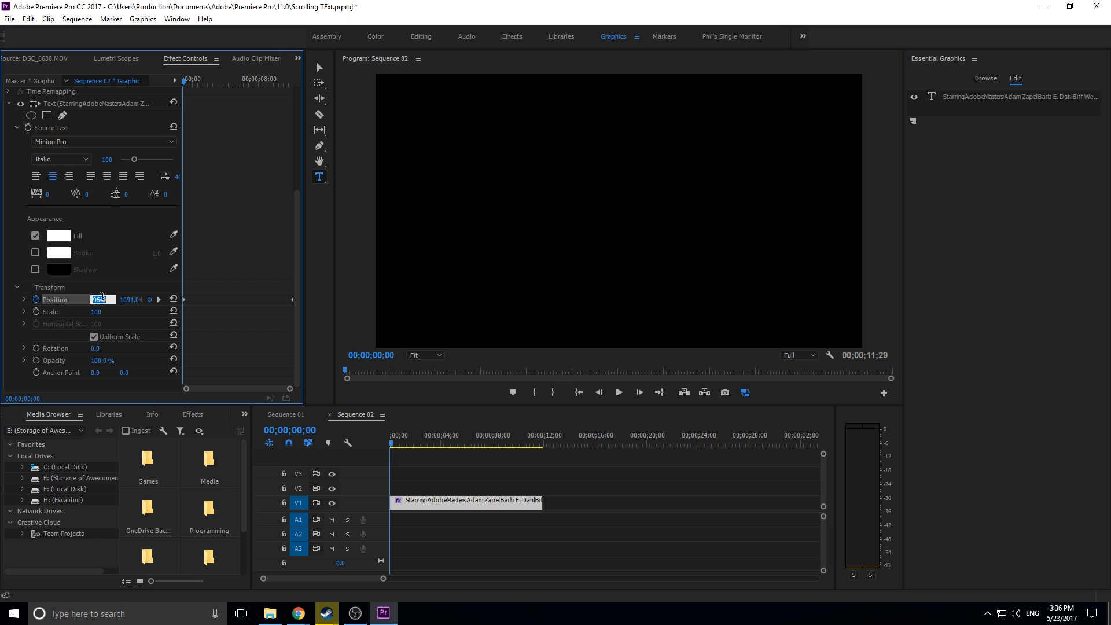
text(166)
click(469, 459)
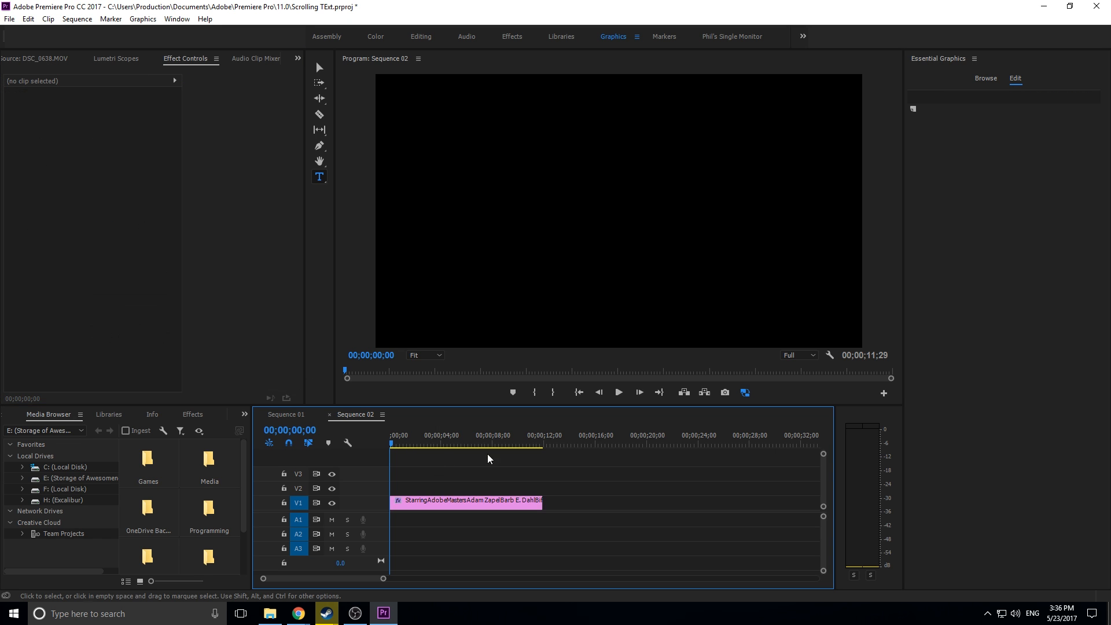
Set the credits text's horizontal Transform Position to 166 near the end of the clip, at 00;00;11;23.
click(542, 444)
click(508, 503)
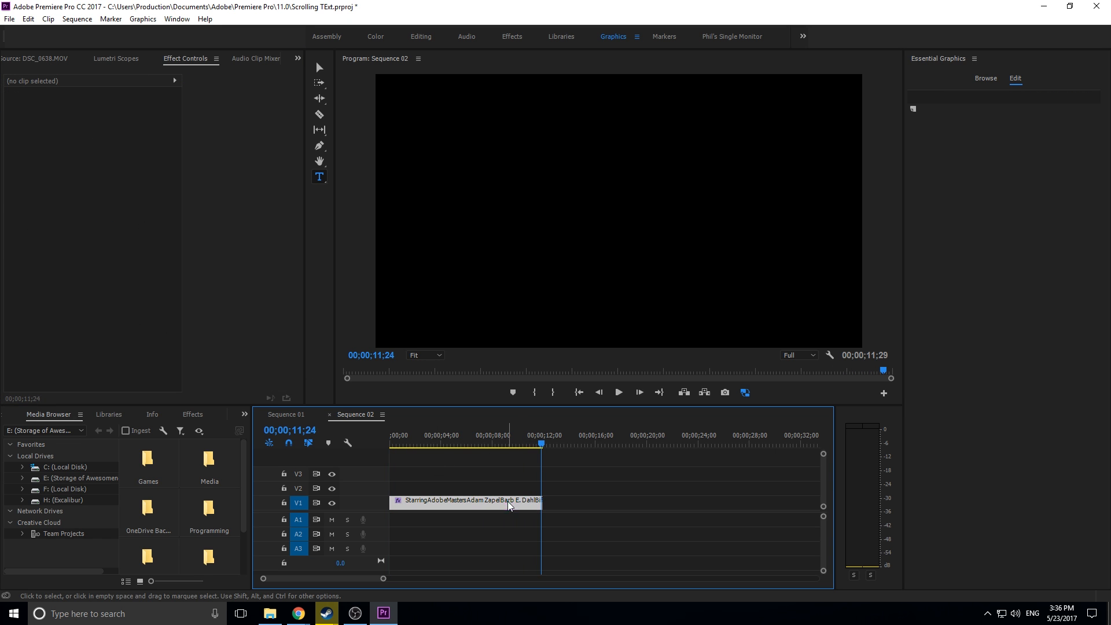
click(266, 391)
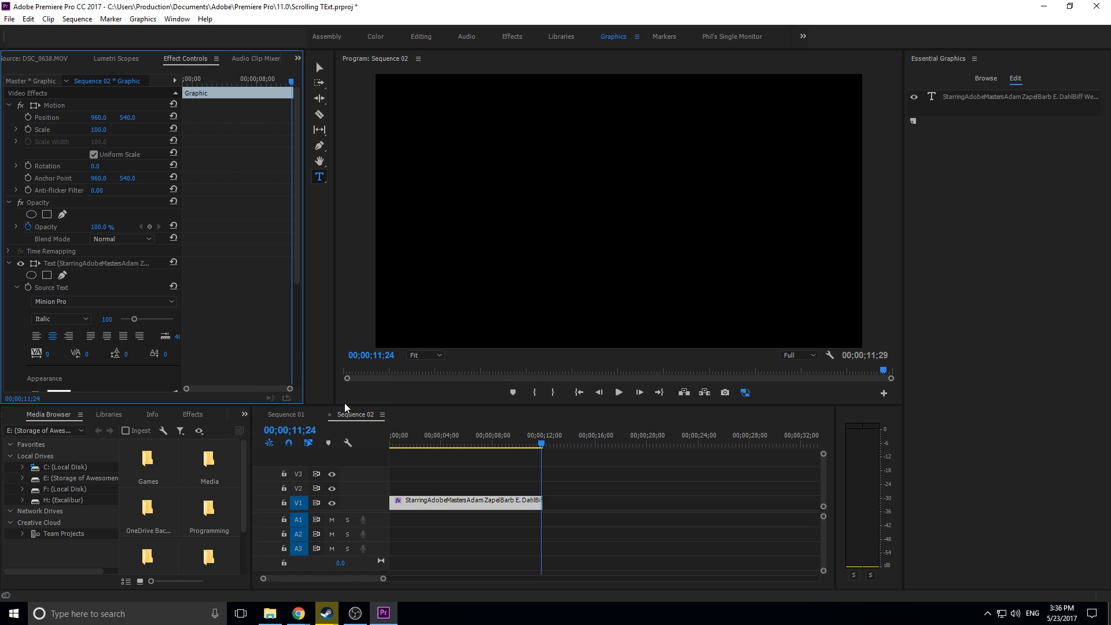
click(600, 393)
click(600, 393)
click(600, 393)
click(599, 393)
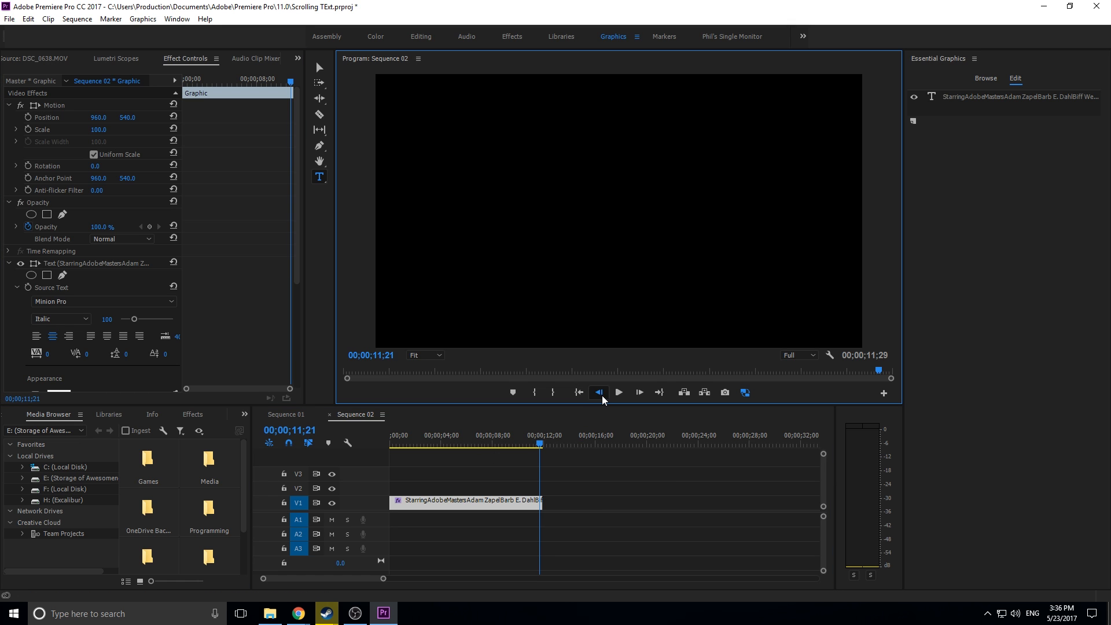
click(641, 392)
scroll(232, 299, down, 5)
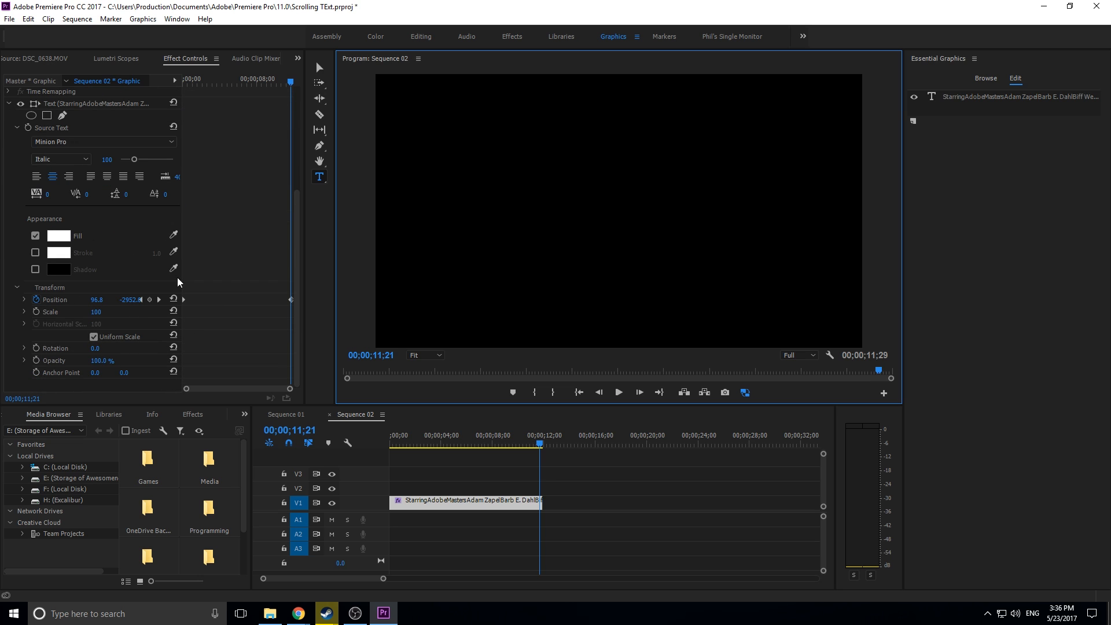
click(641, 393)
click(96, 300)
text(166)
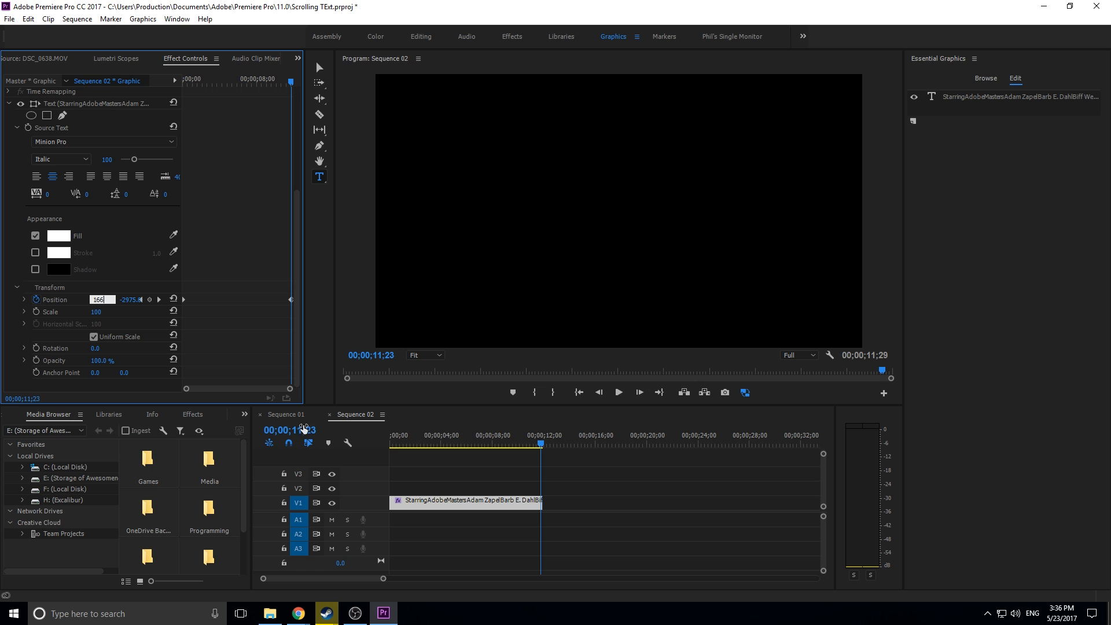
click(503, 453)
Play the credits scroll from the start of the sequence and stop at 00;00;07;13.
drag(467, 442, 351, 438)
key(space)
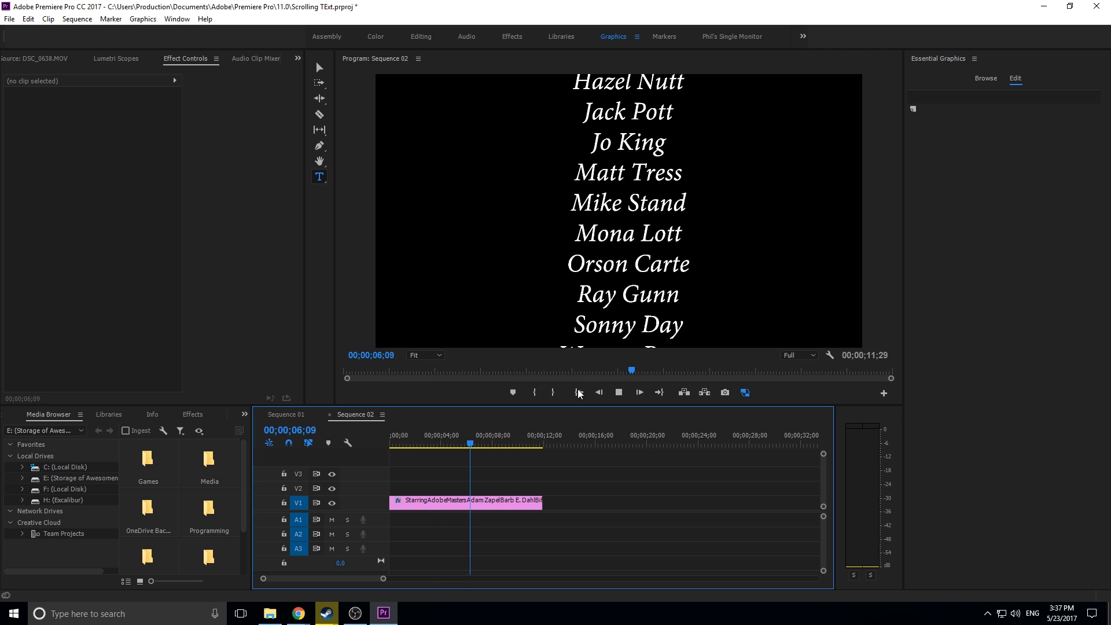
key(space)
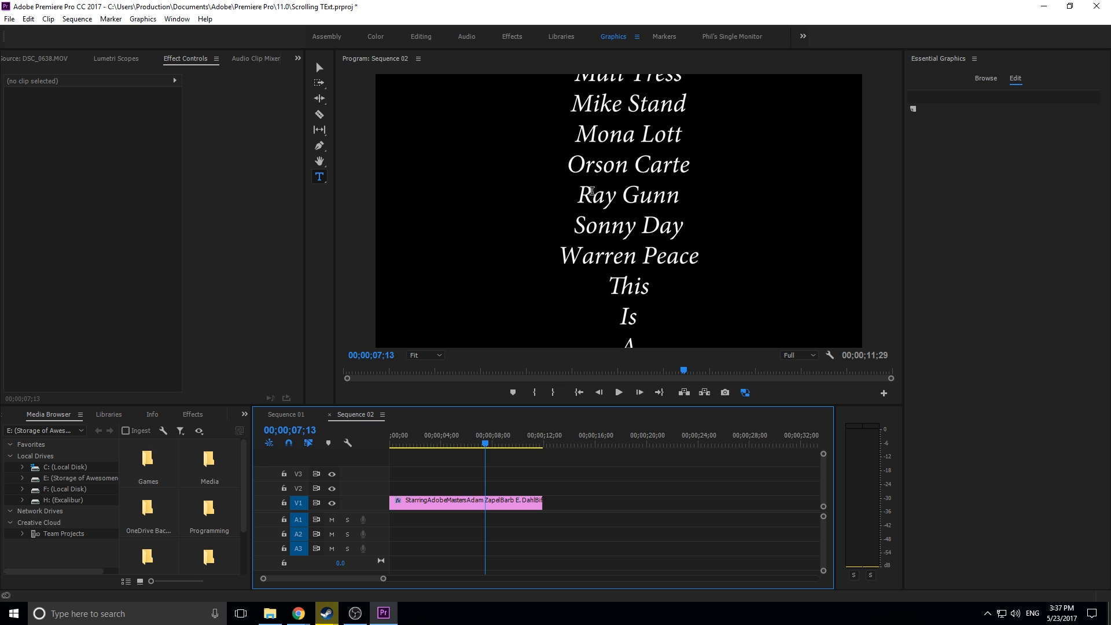
Set the Program monitor's zoom to 10% and show the credits graphic's Transform properties with its Position keyframes.
click(424, 355)
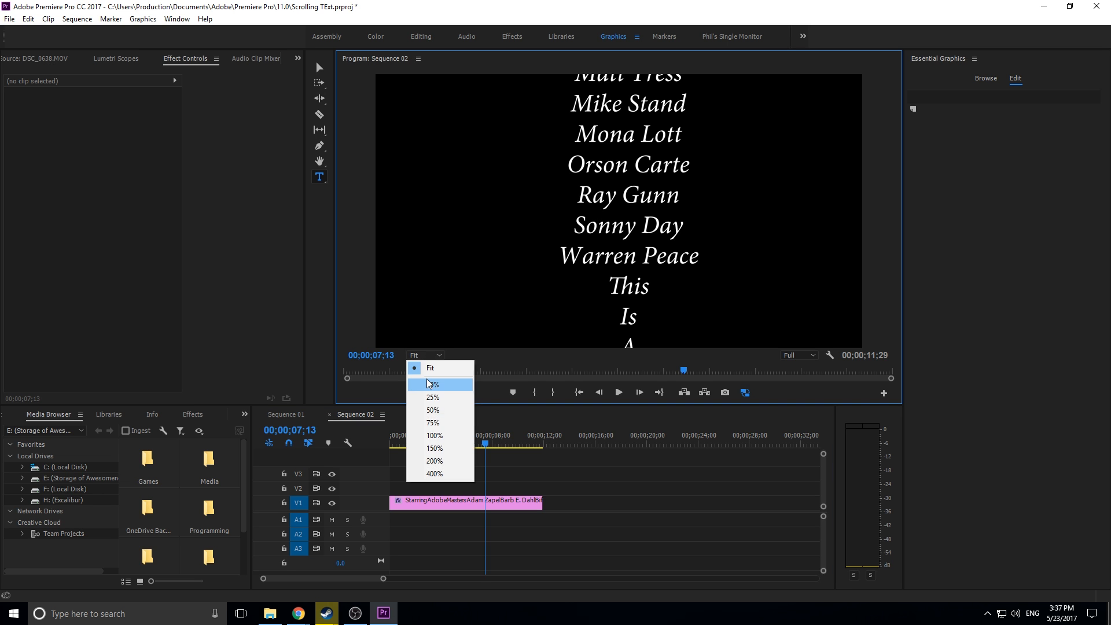
click(429, 384)
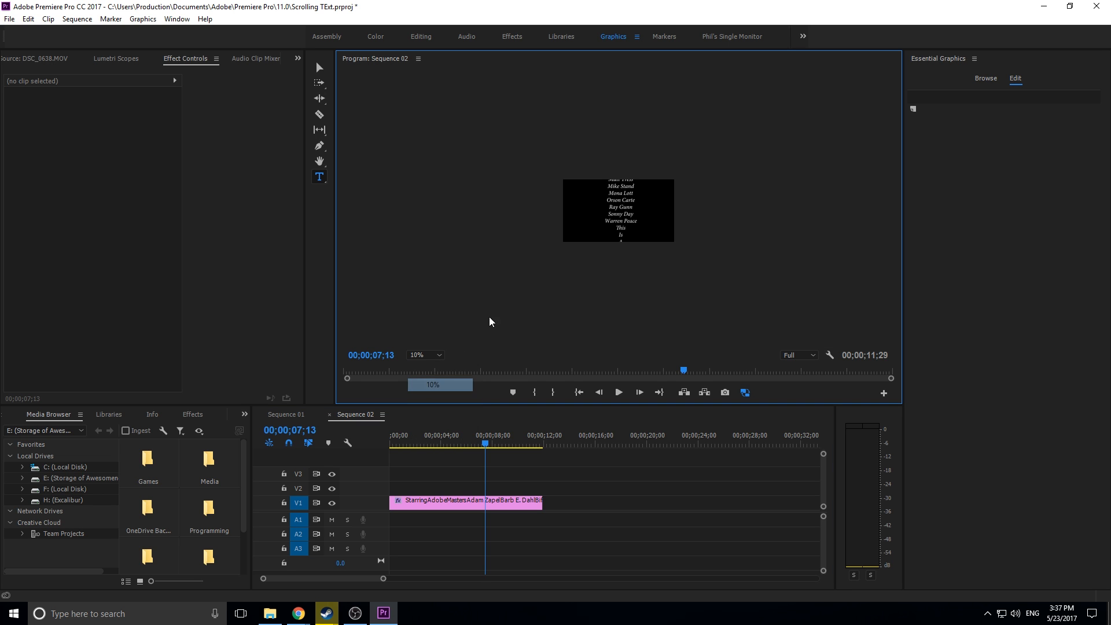
click(475, 502)
scroll(41, 261, down, 3)
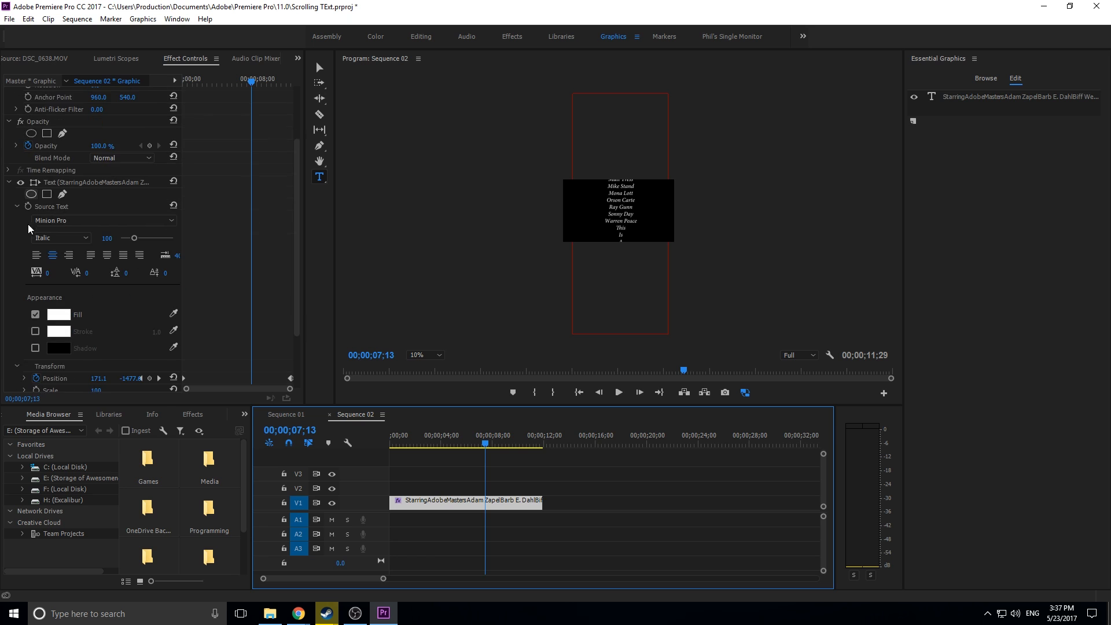
click(191, 63)
click(123, 63)
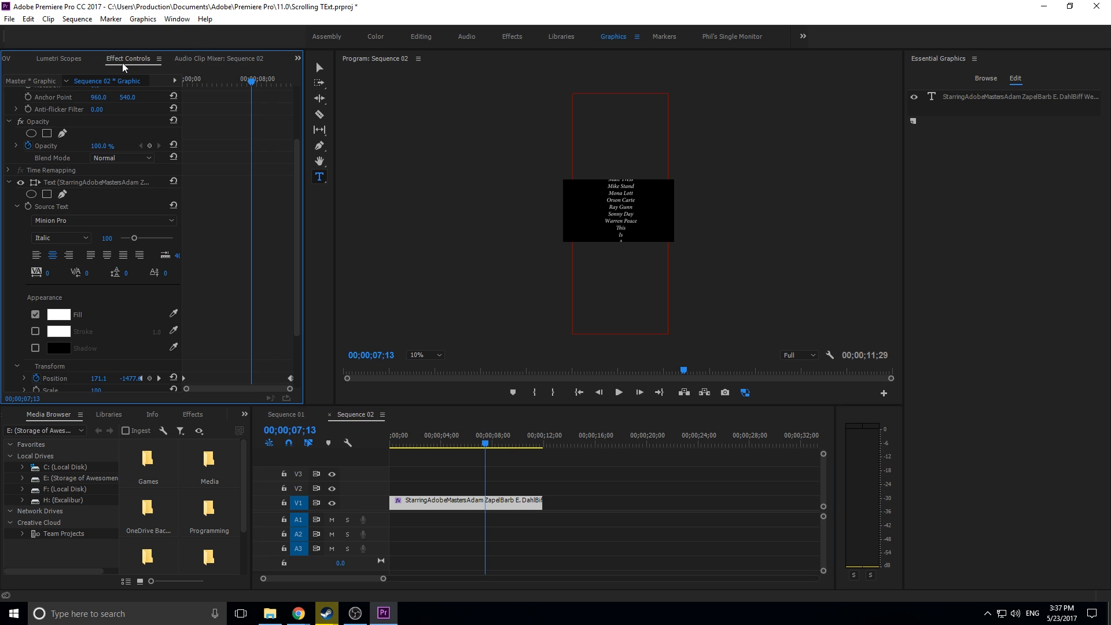
scroll(186, 205, down, 3)
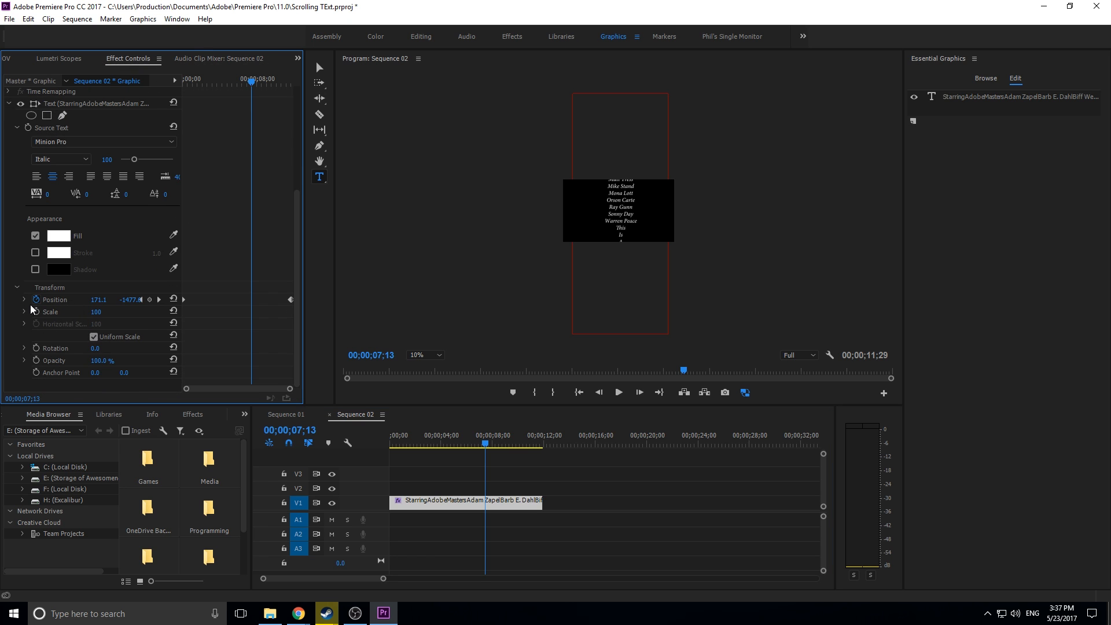